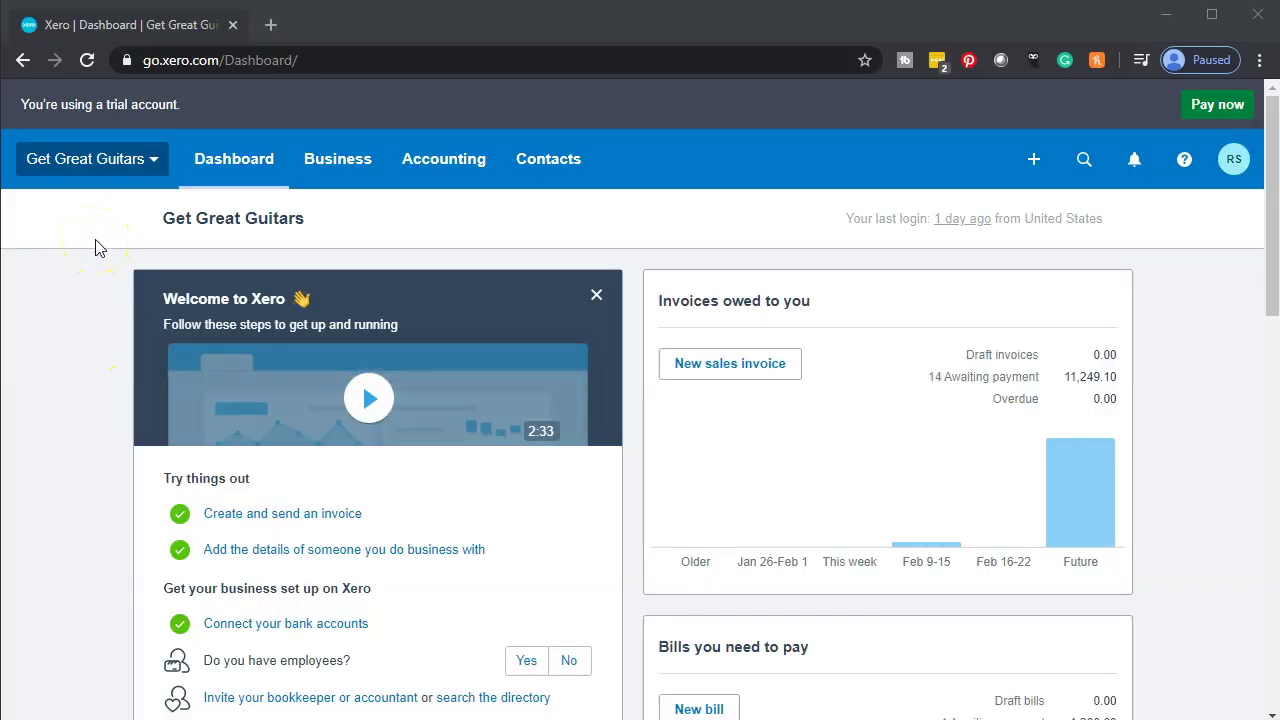
Open the Balance Sheet report and duplicate its browser tab
click(438, 172)
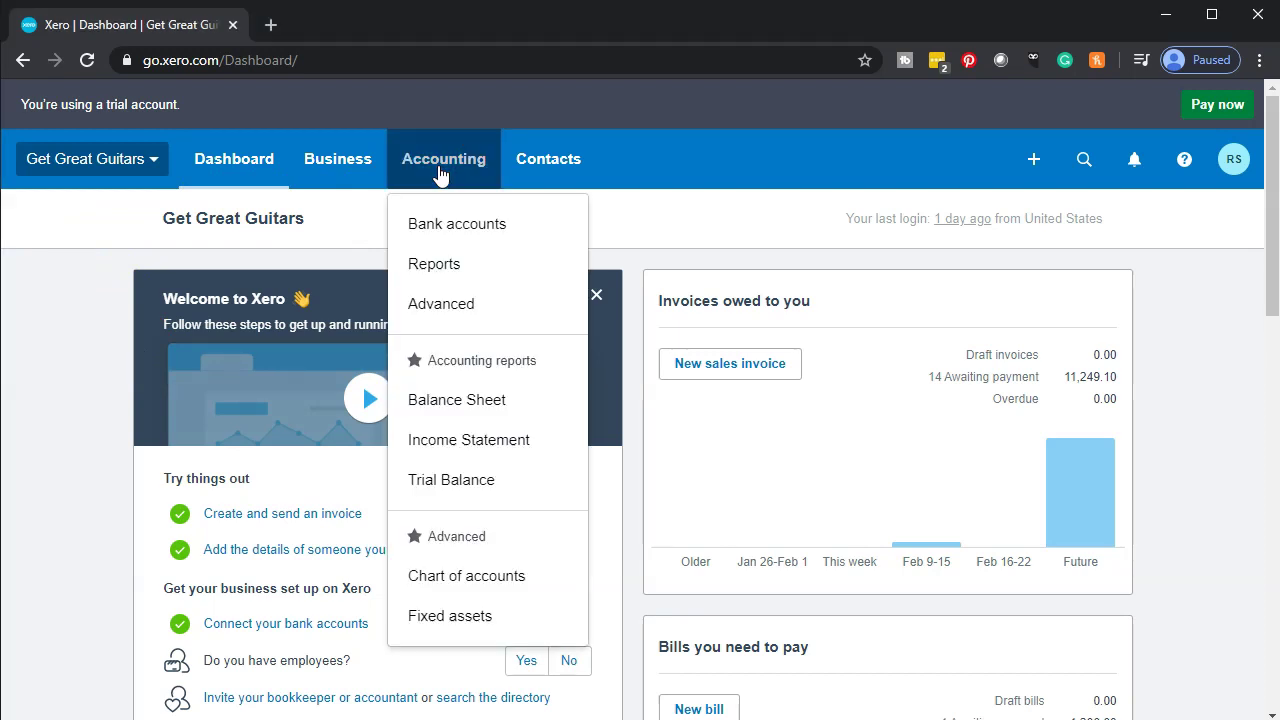
click(484, 405)
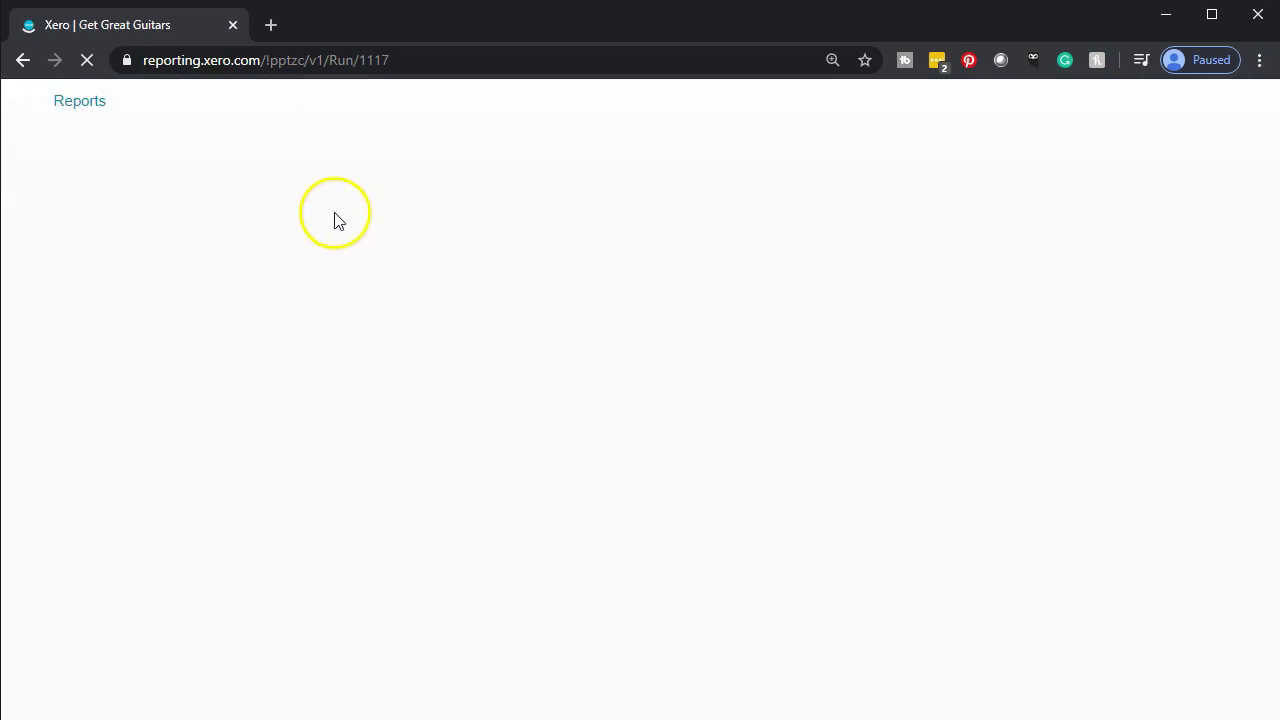
right_click(166, 25)
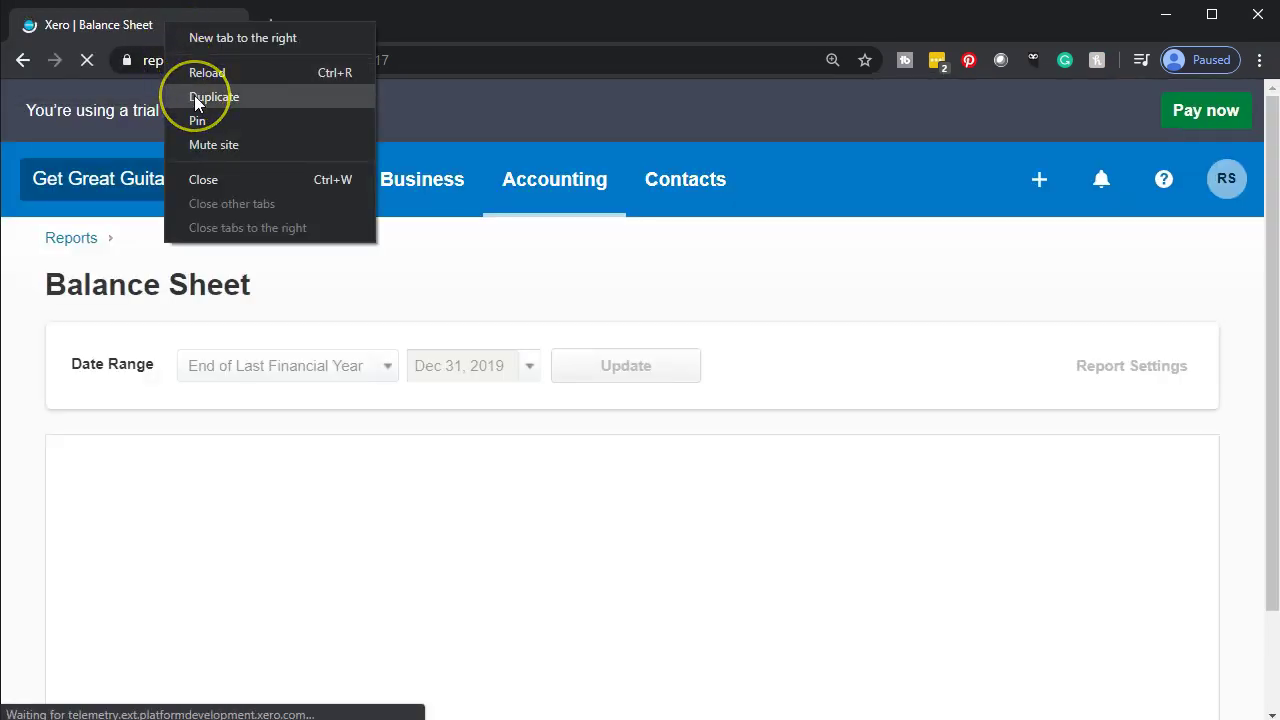
click(194, 96)
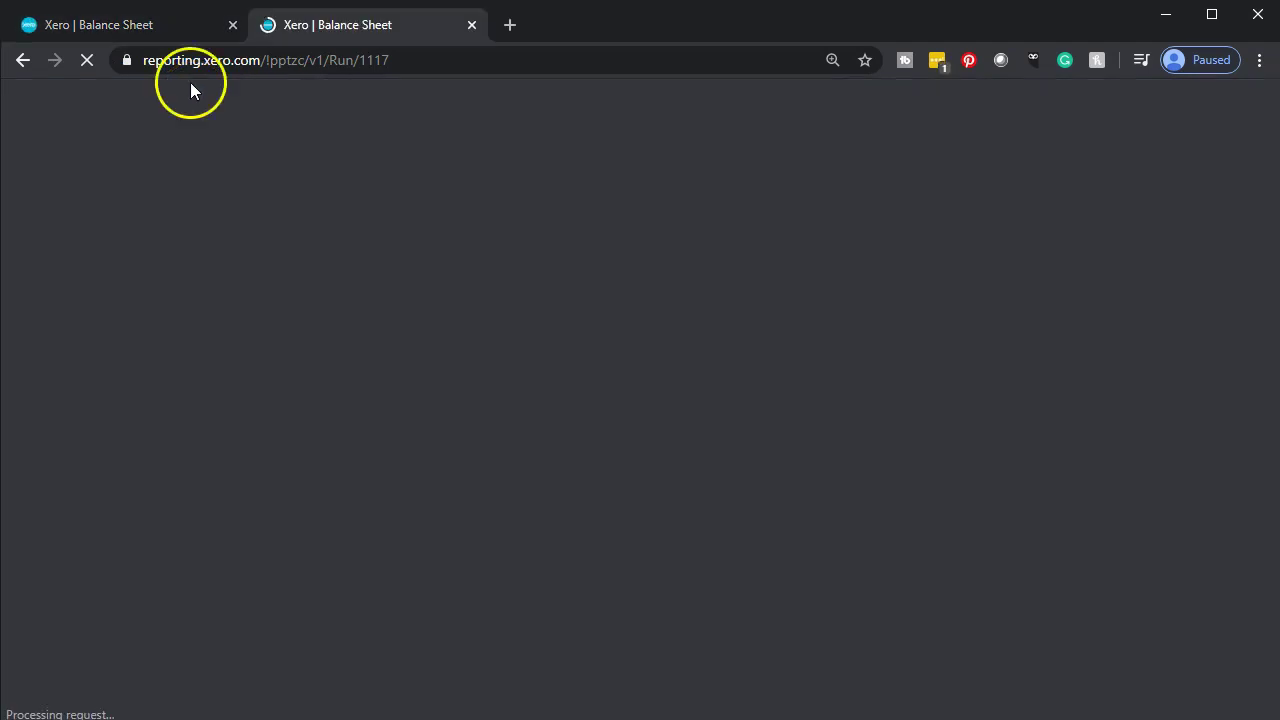
Return to the original browser tab, open the Income Statement report there and duplicate that tab
click(161, 25)
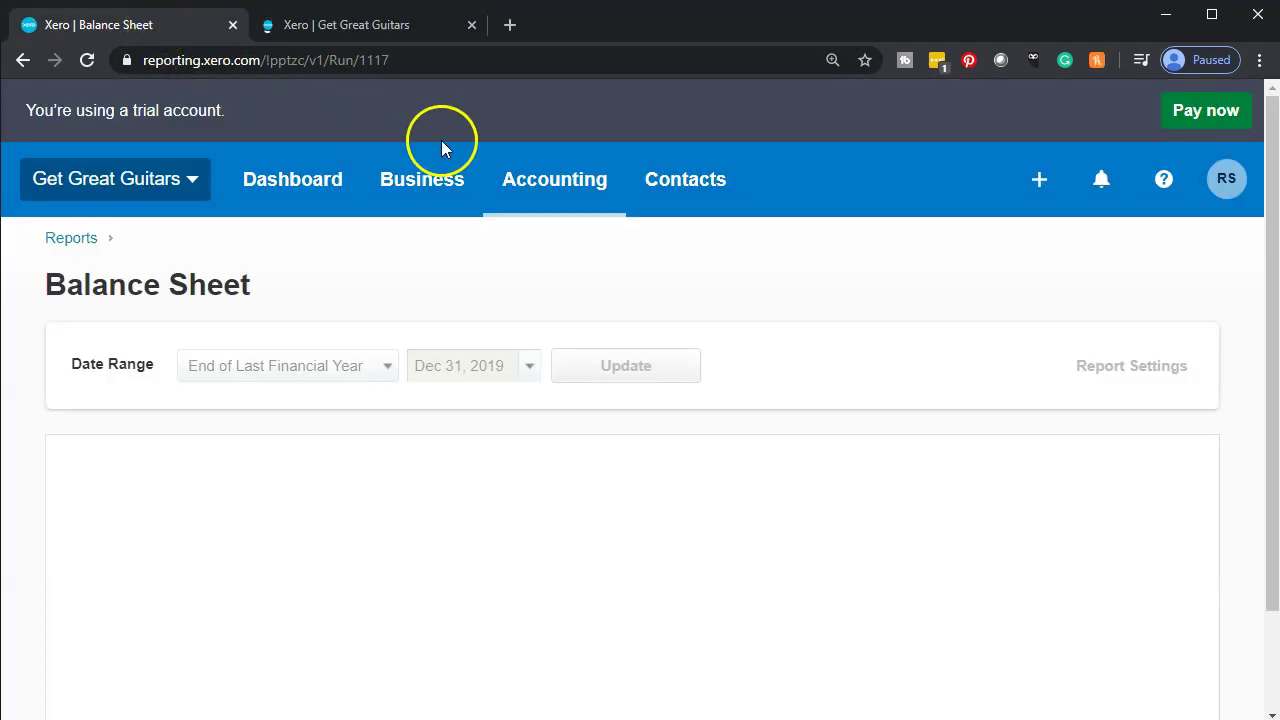
click(560, 192)
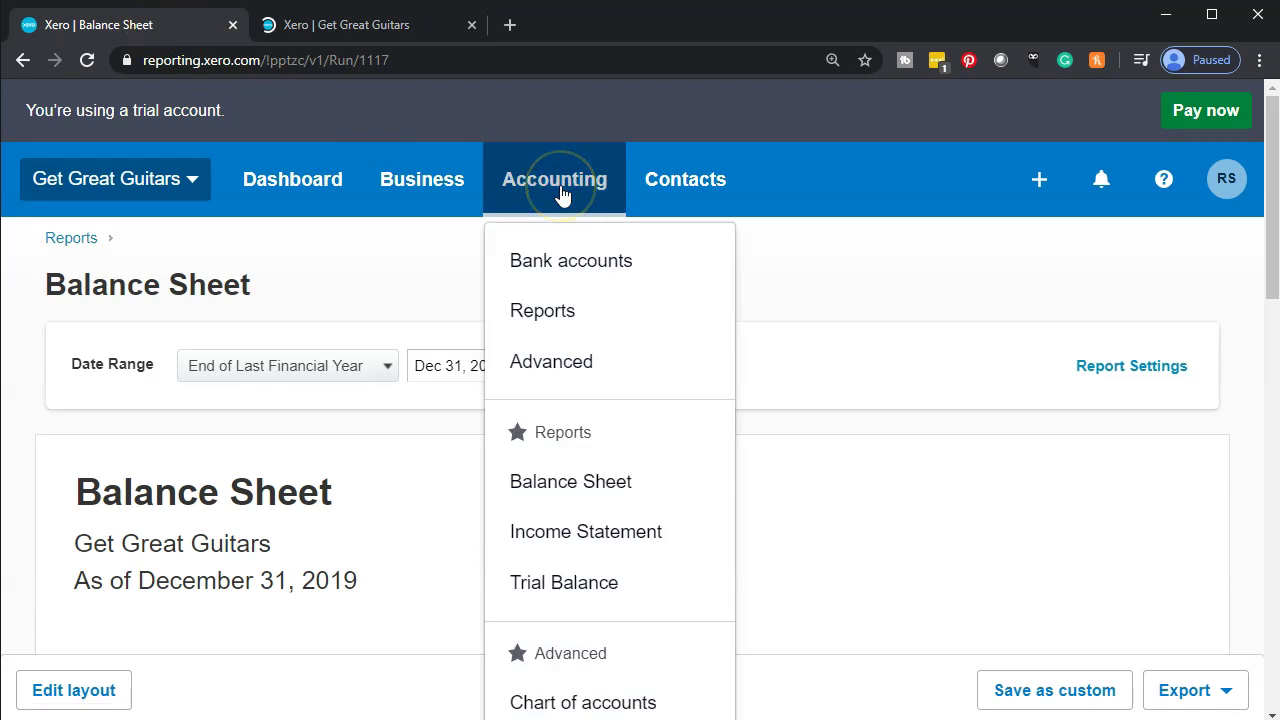
click(602, 541)
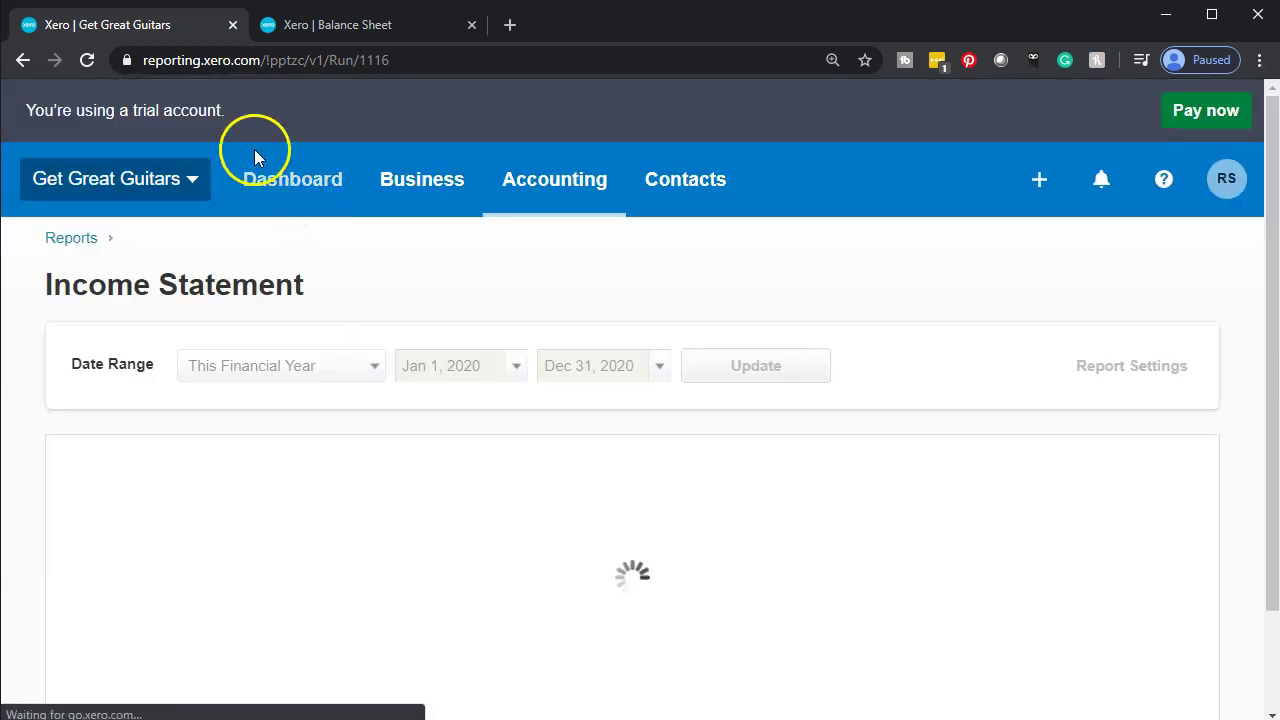
right_click(150, 33)
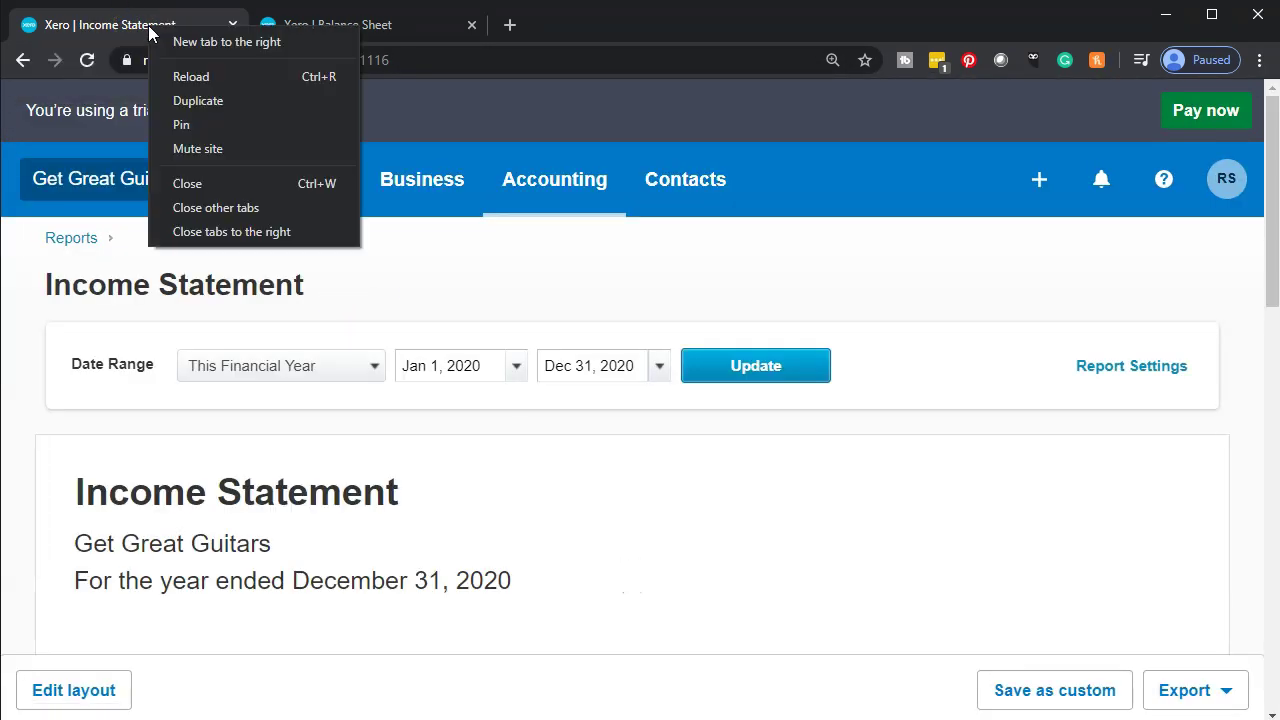
click(186, 97)
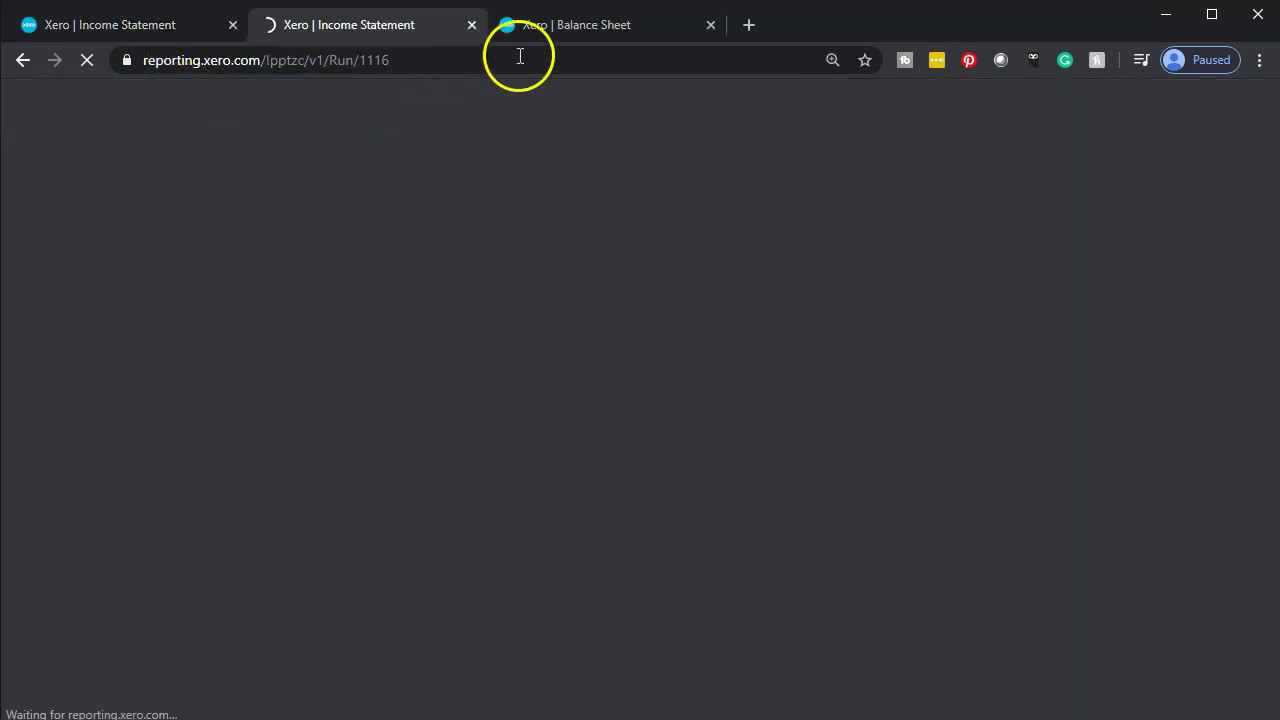
Return to the Balance Sheet tab and update the report to a date of Feb 29, 2020
click(575, 30)
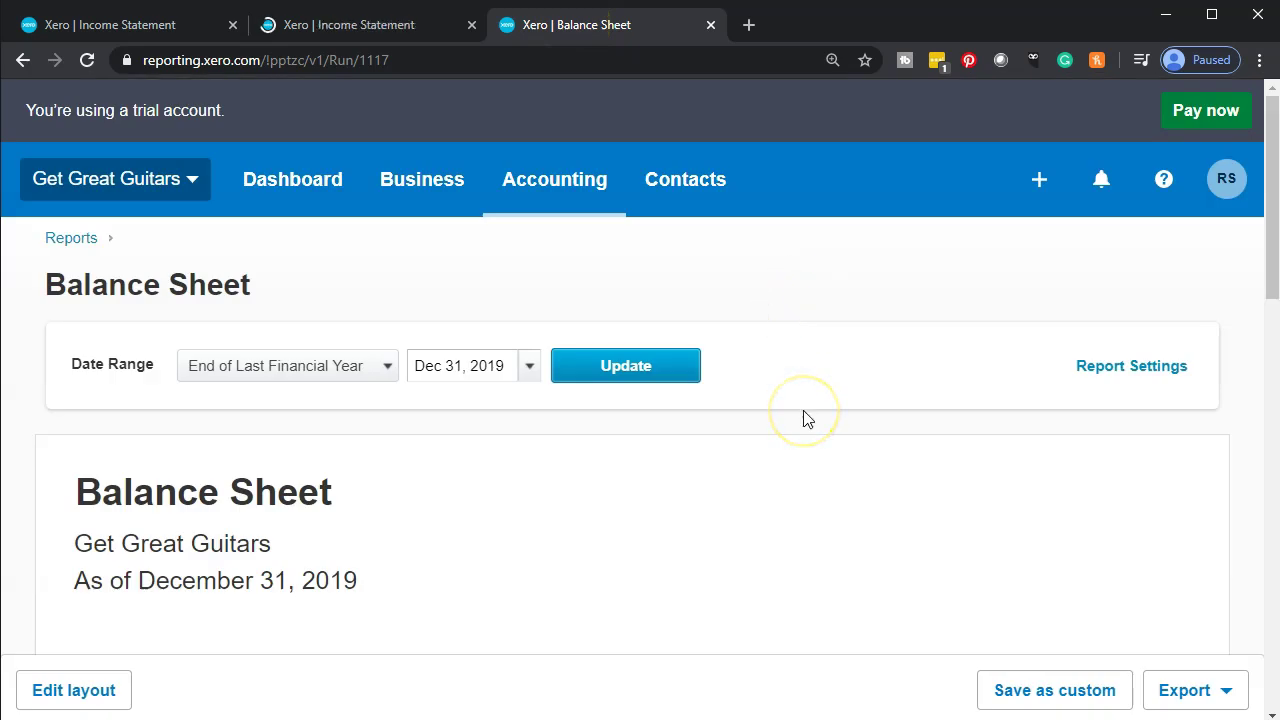
scroll(560, 372, down, 1)
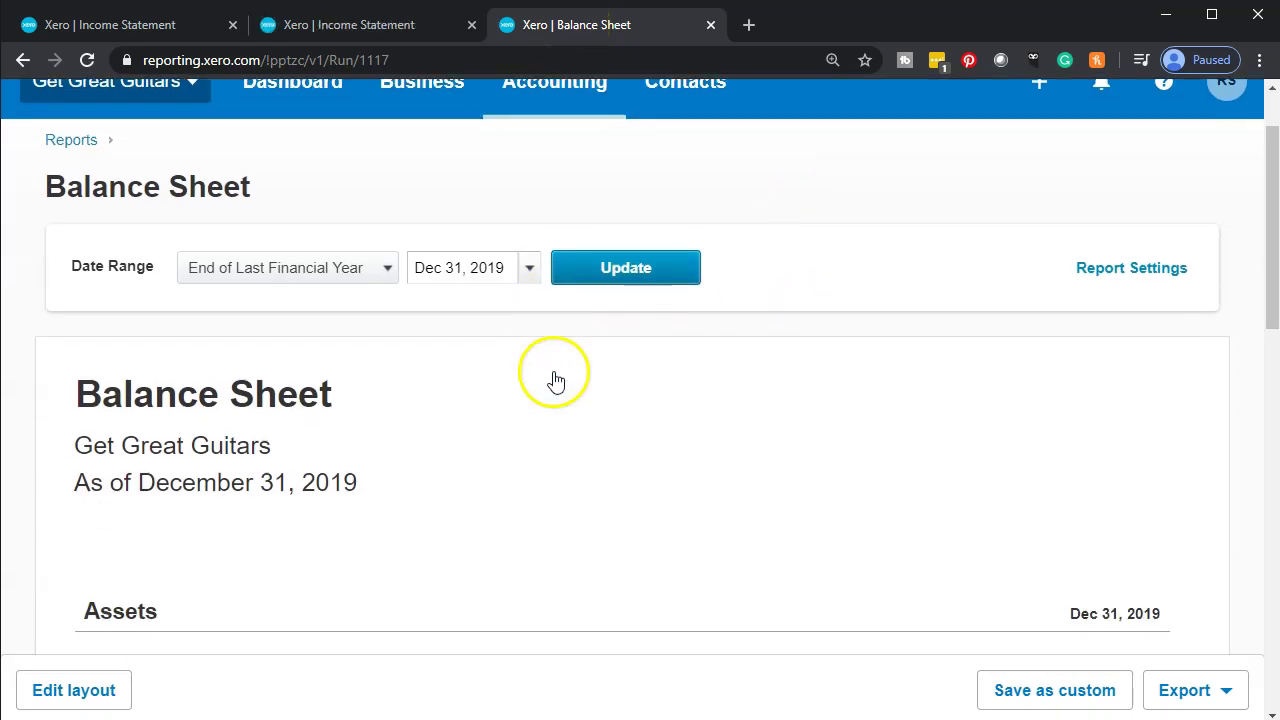
click(529, 272)
click(795, 327)
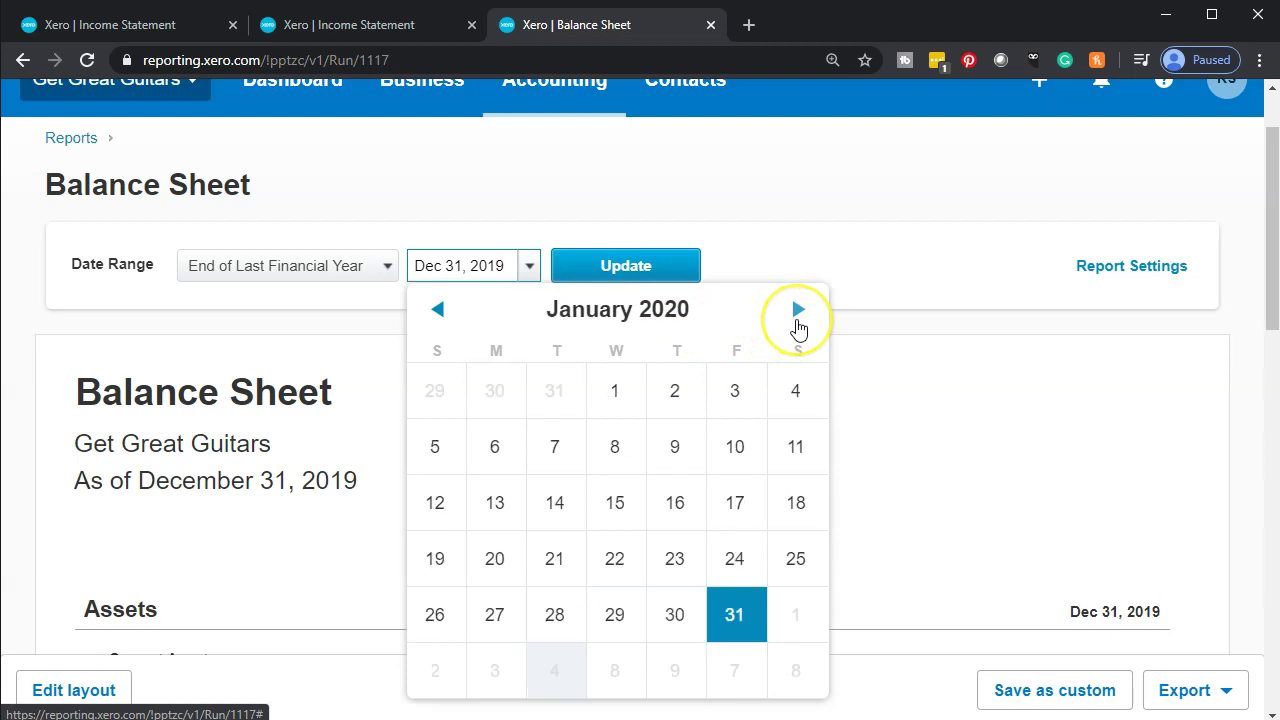
click(798, 327)
click(795, 614)
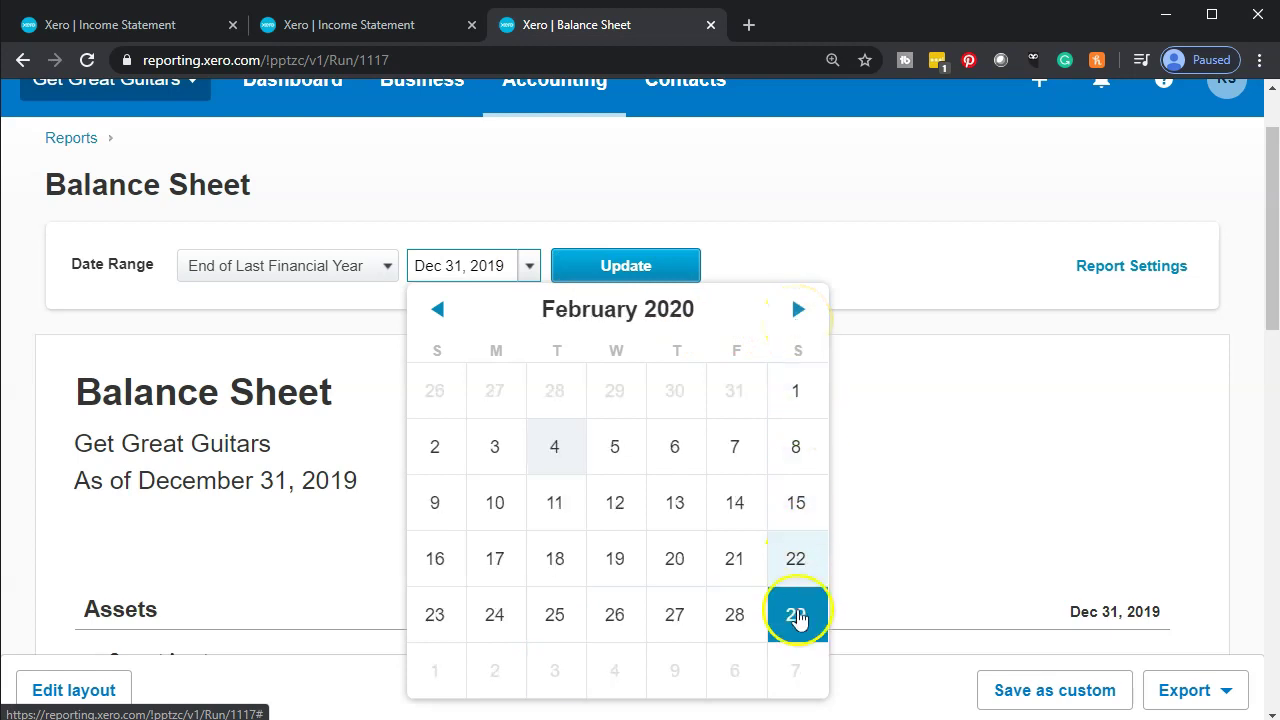
click(632, 270)
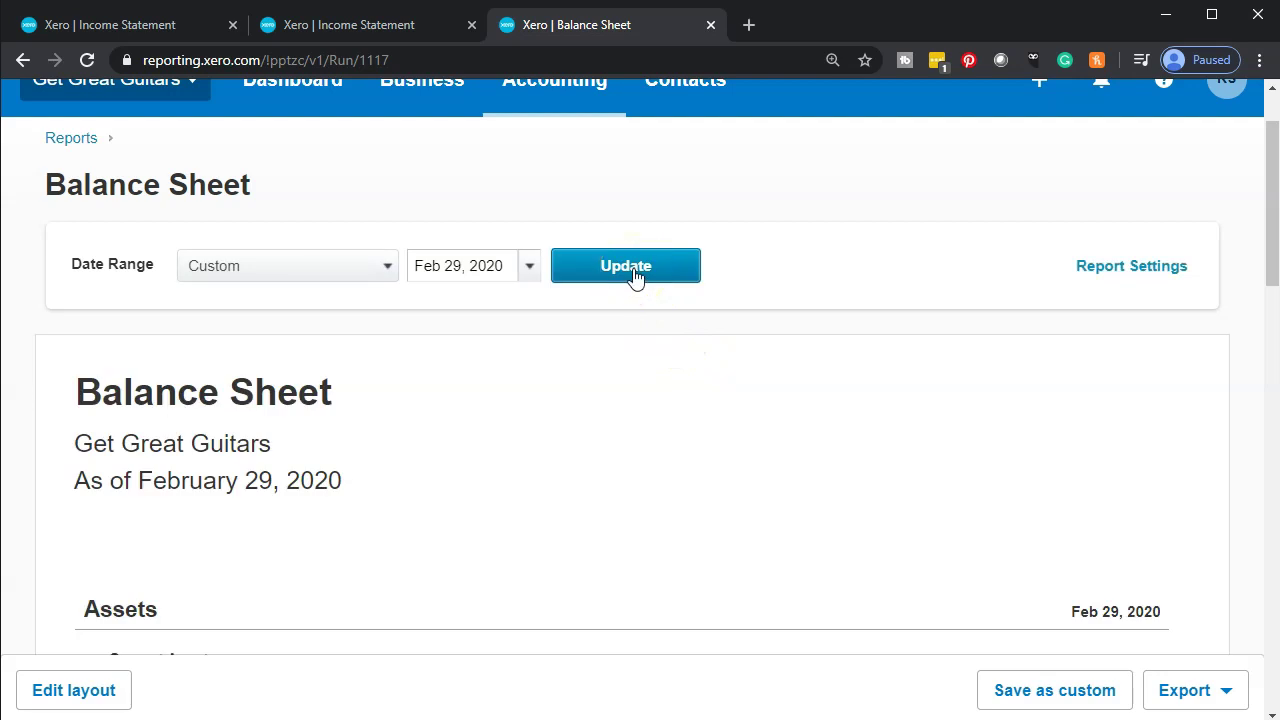
Find the balance sheet's total fixed assets and divide 148000 by 10 in the Calculator app to estimate annual depreciation
scroll(632, 276, down, 3)
scroll(632, 276, down, 5)
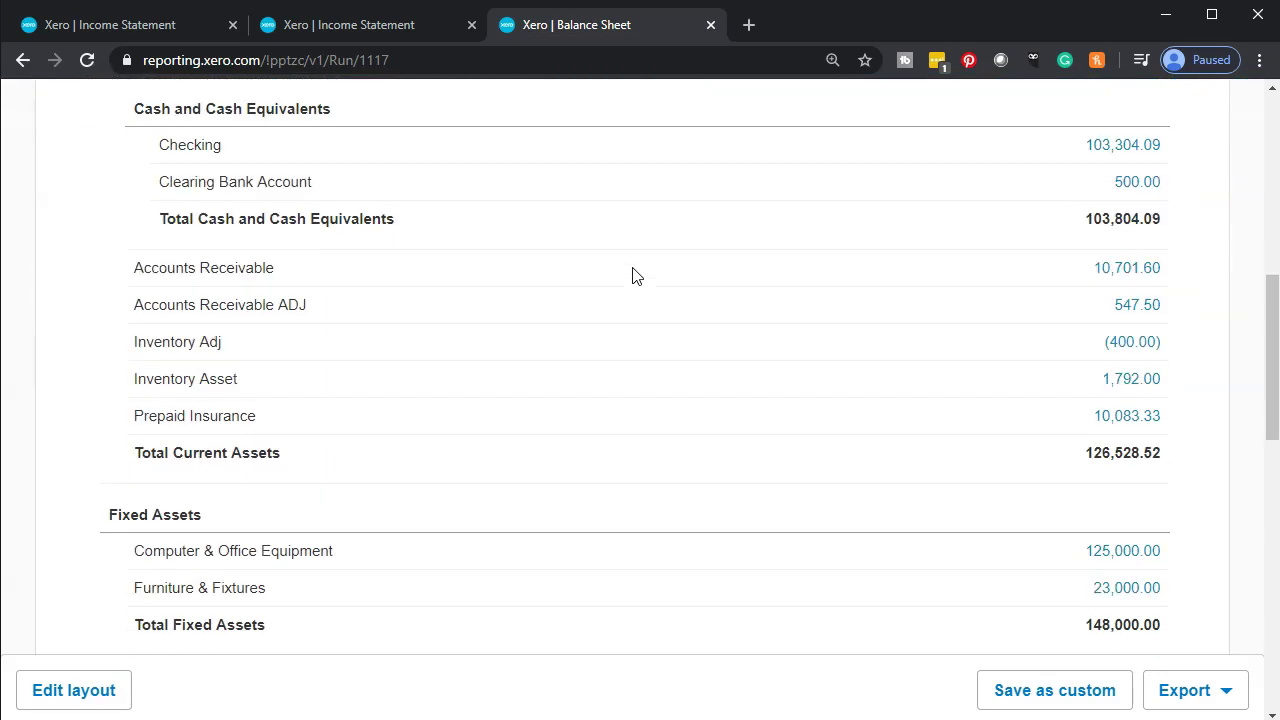
scroll(632, 276, down, 1)
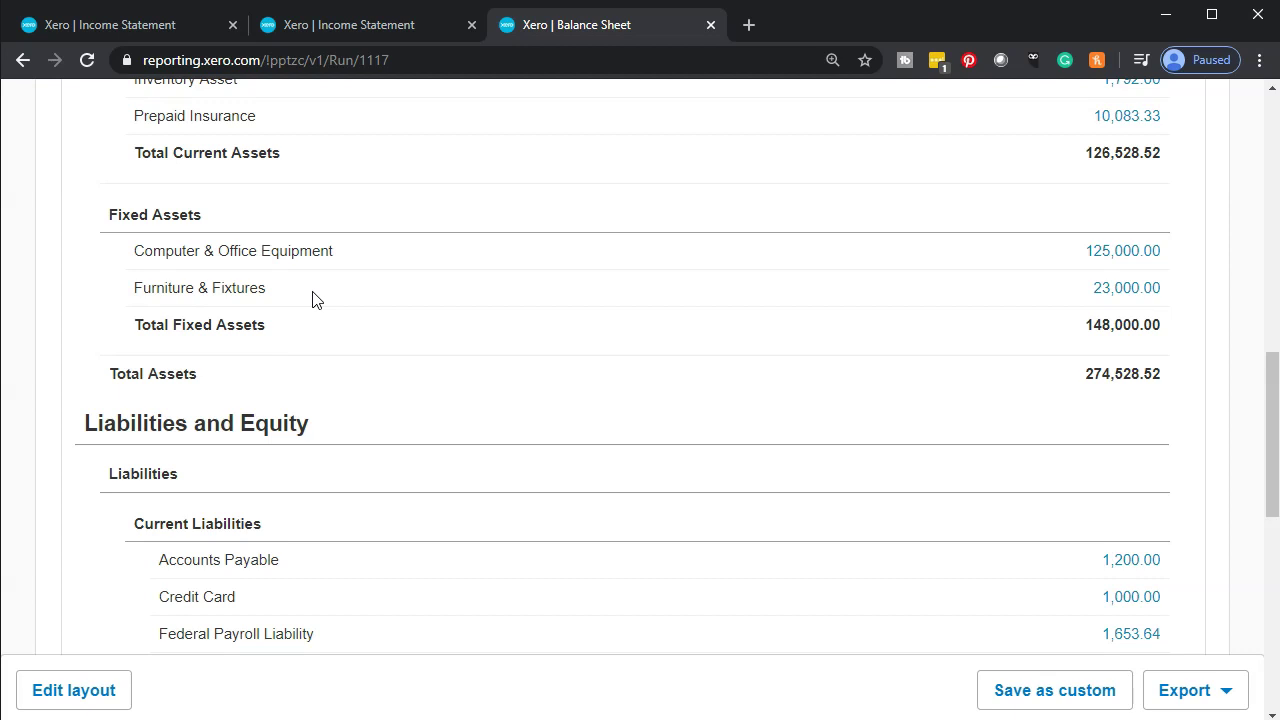
click(318, 298)
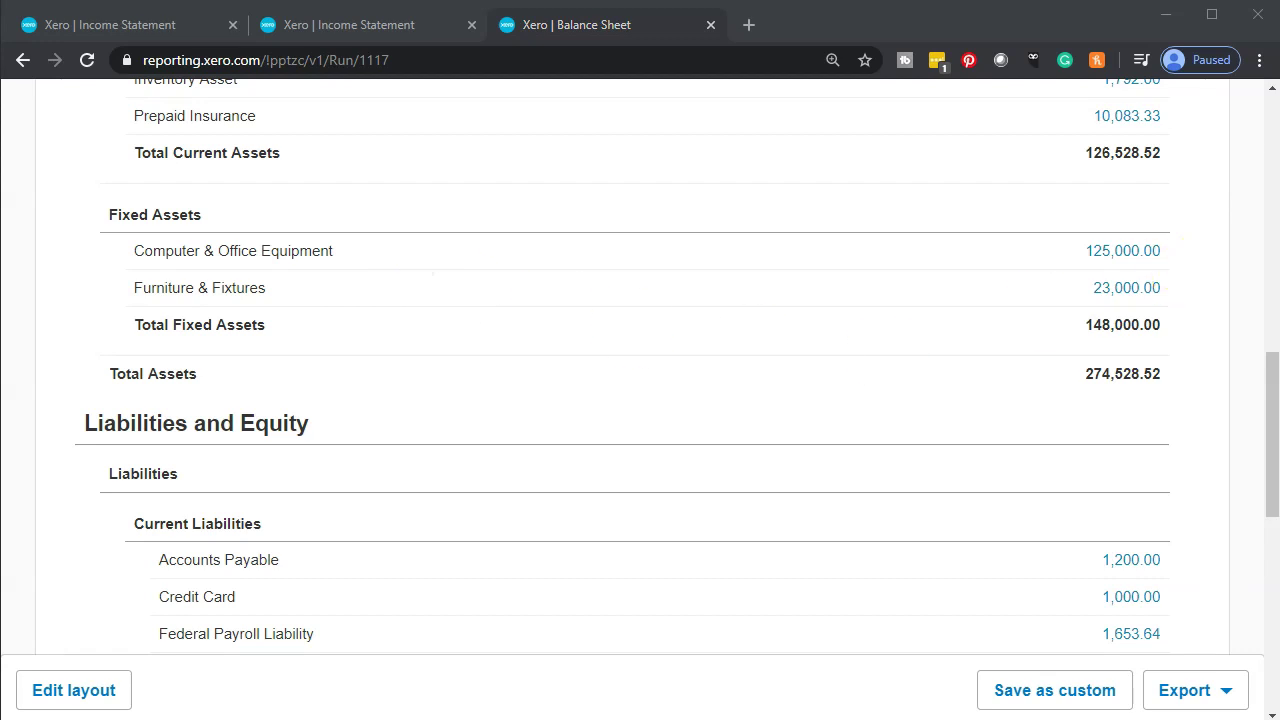
drag(857, 143, 731, 134)
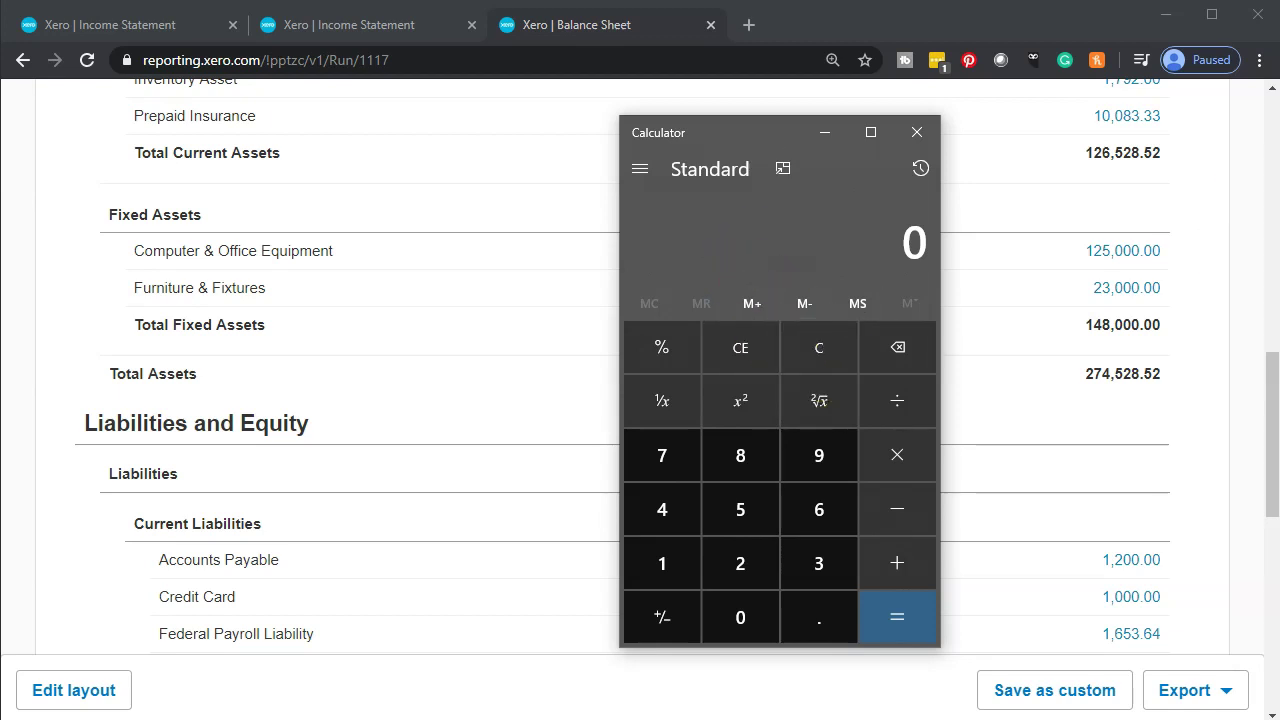
text(1480000)
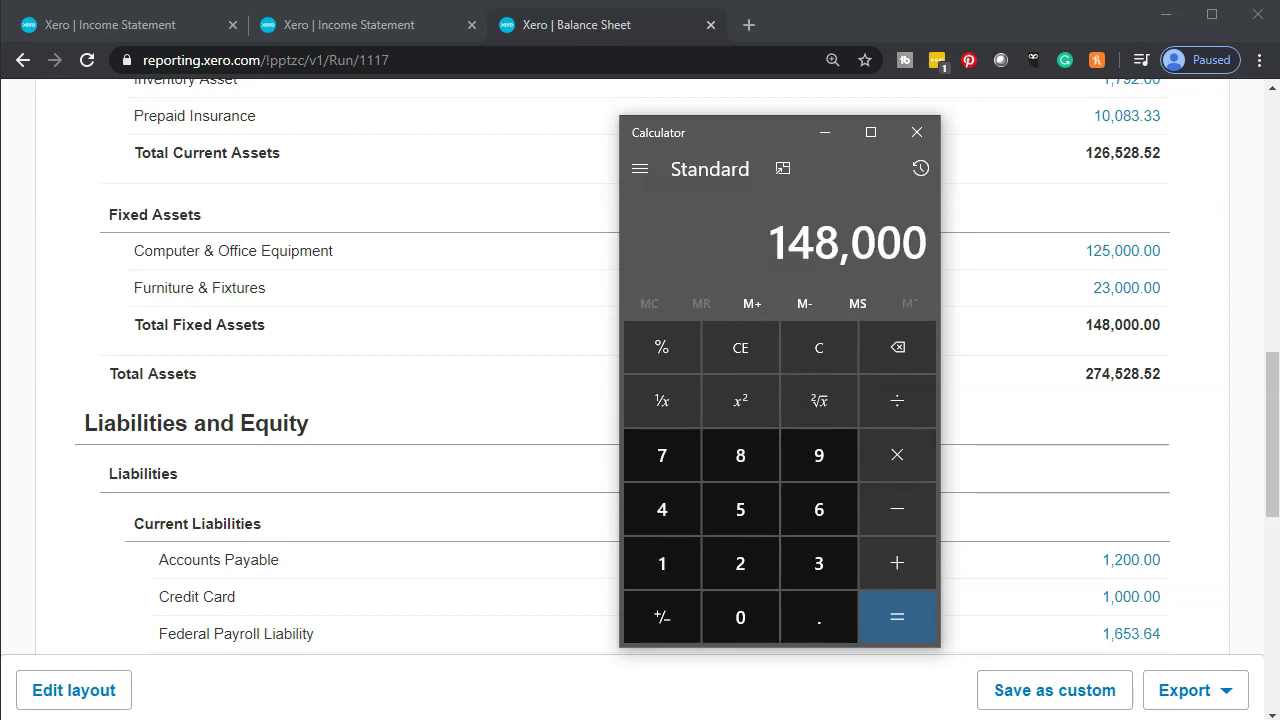
key(slash)
text(1)
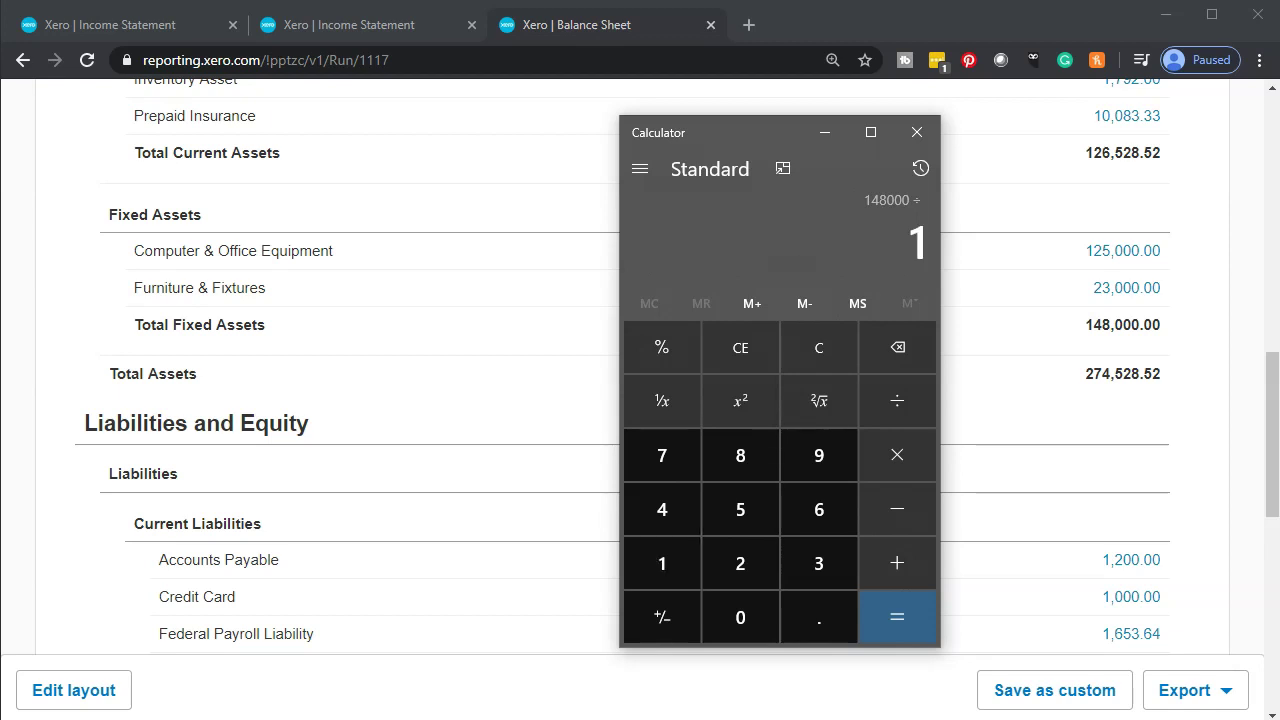
text(0)
key(Return)
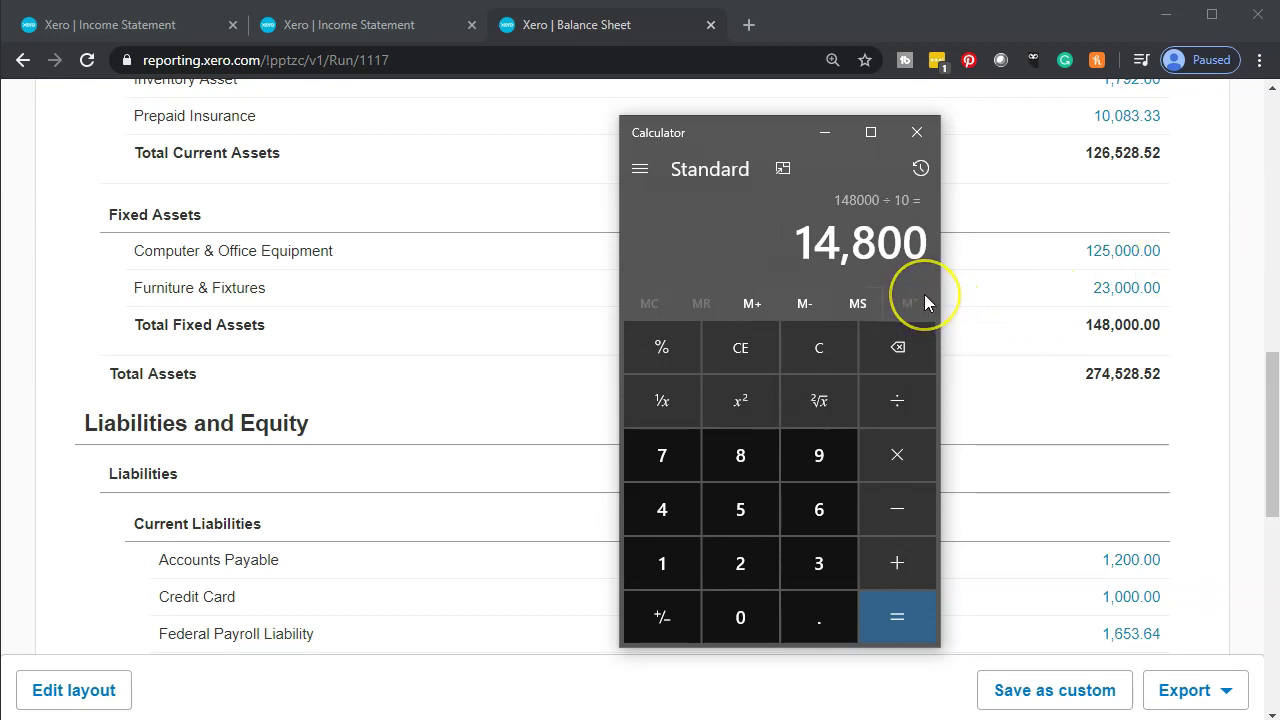
Divide the annual depreciation by 12 to get a monthly amount, and close the Calculator
key(slash)
text(12)
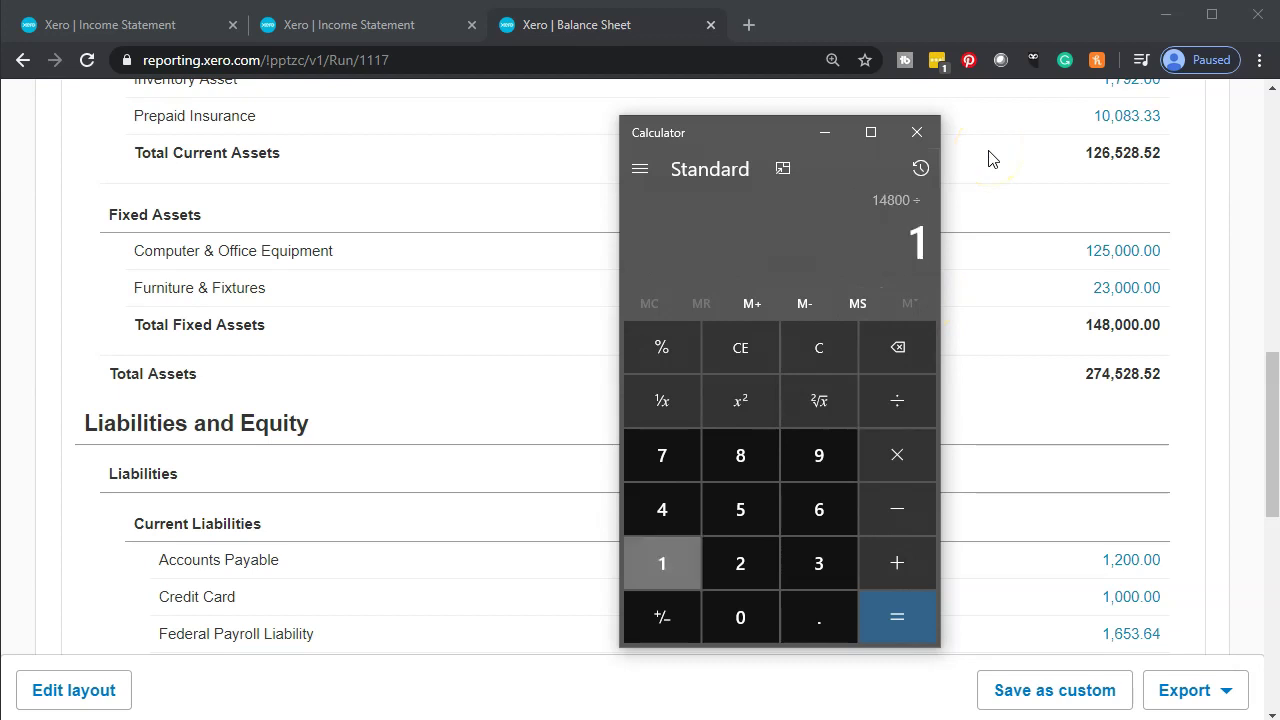
key(Return)
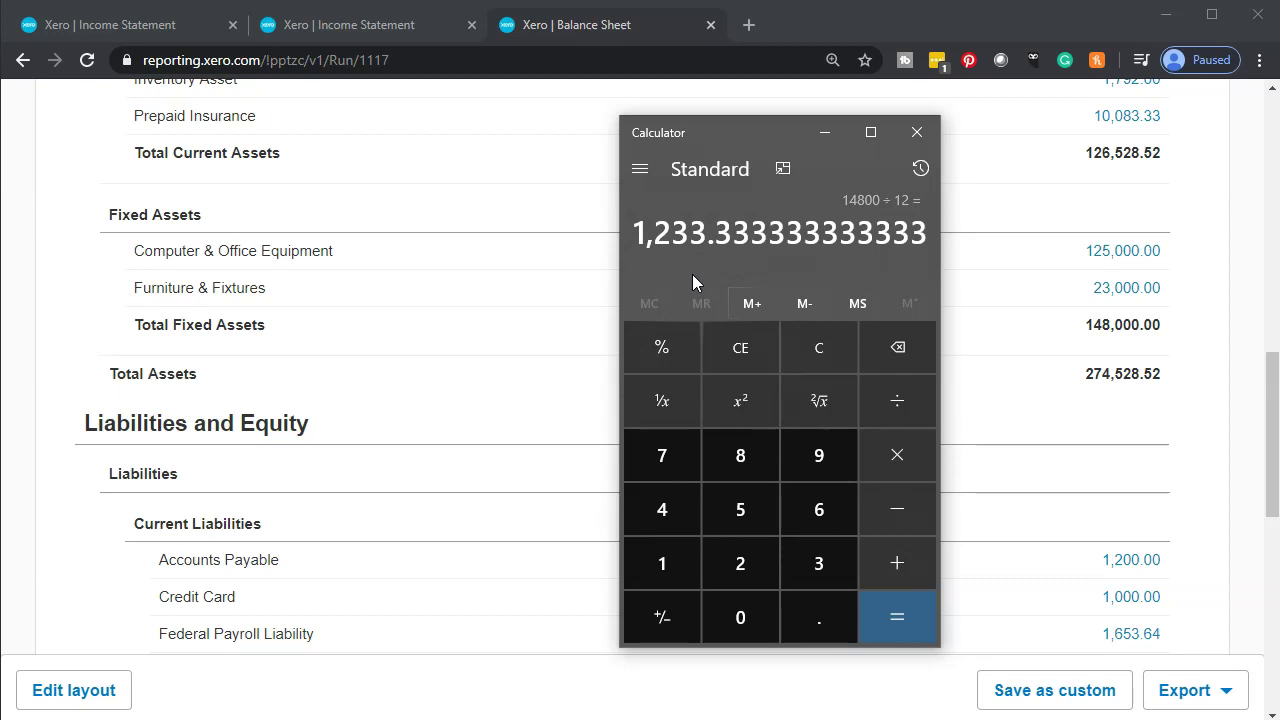
click(645, 273)
click(916, 133)
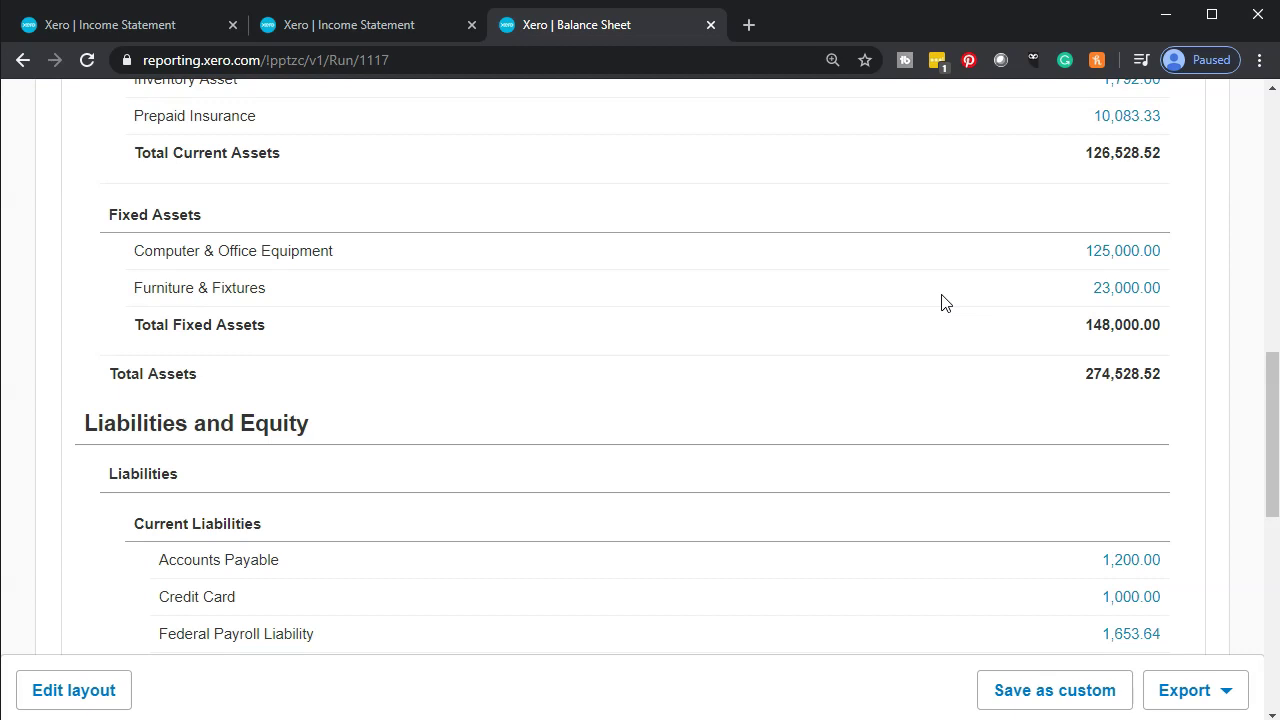
click(948, 315)
click(970, 335)
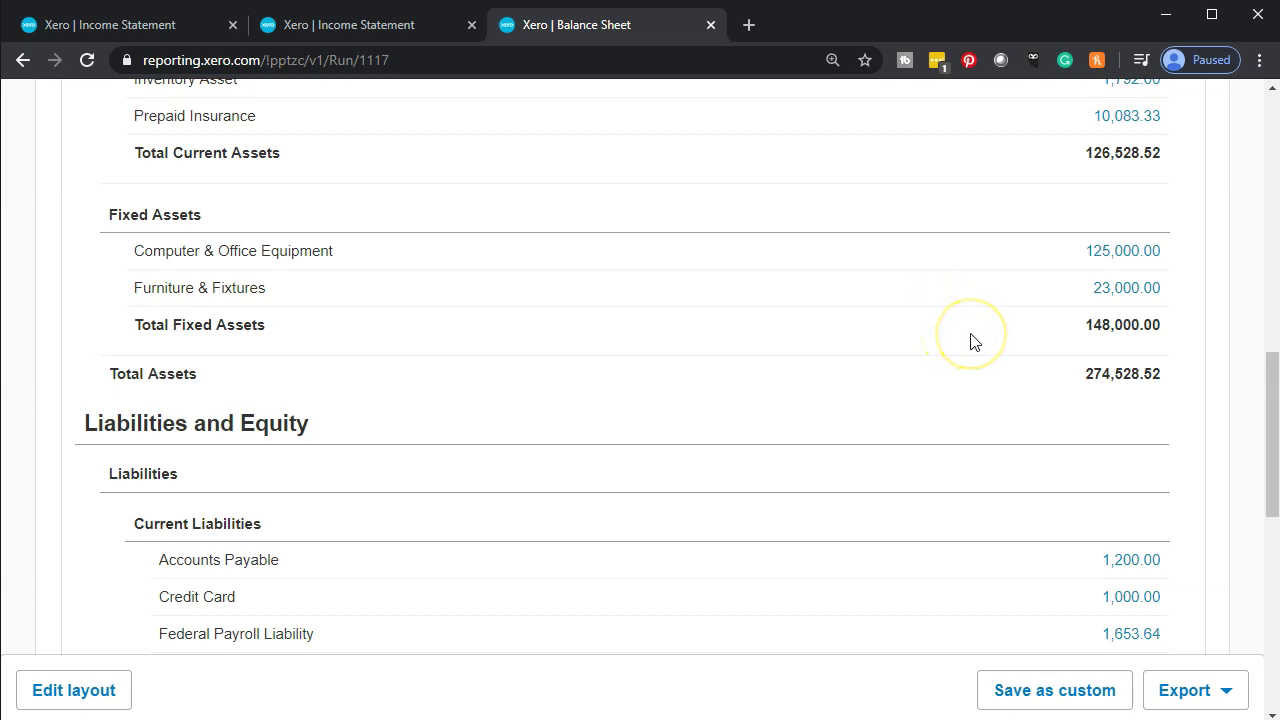
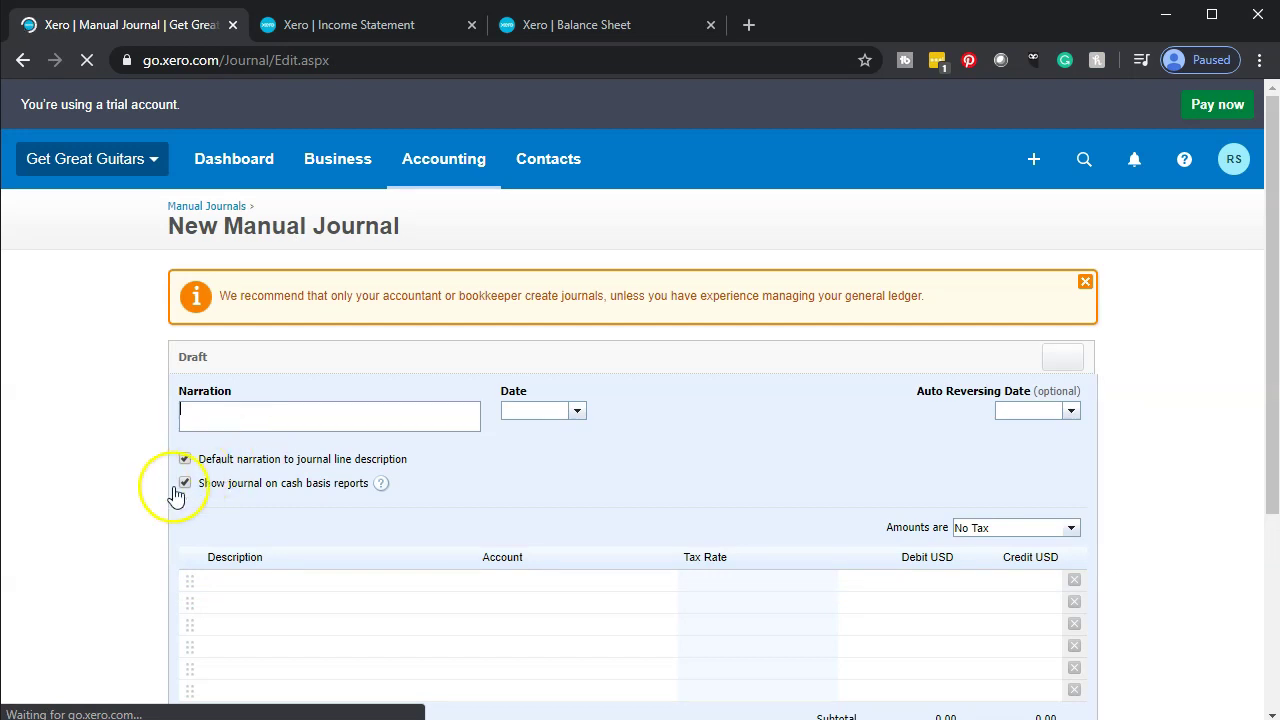
Enter "Adj Entry" as the new manual journal's narration and set its date to Feb 29, 2020
key(ctrl+plus)
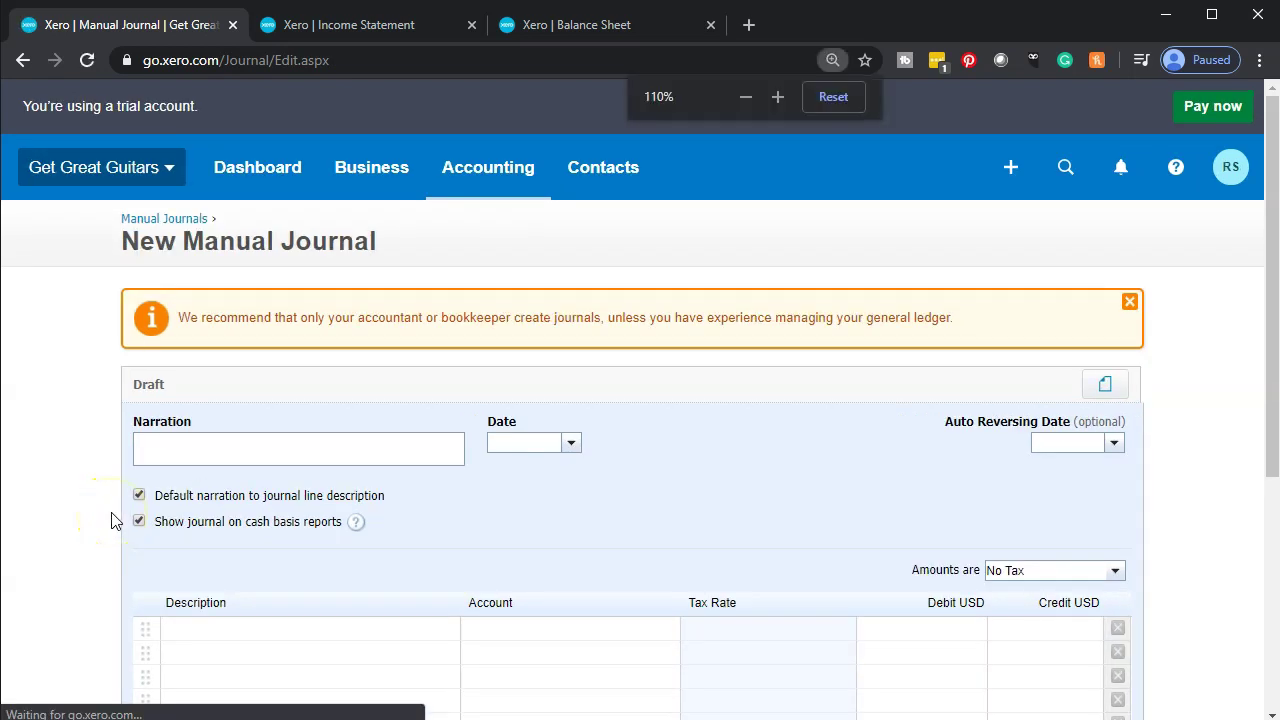
key(ctrl+plus)
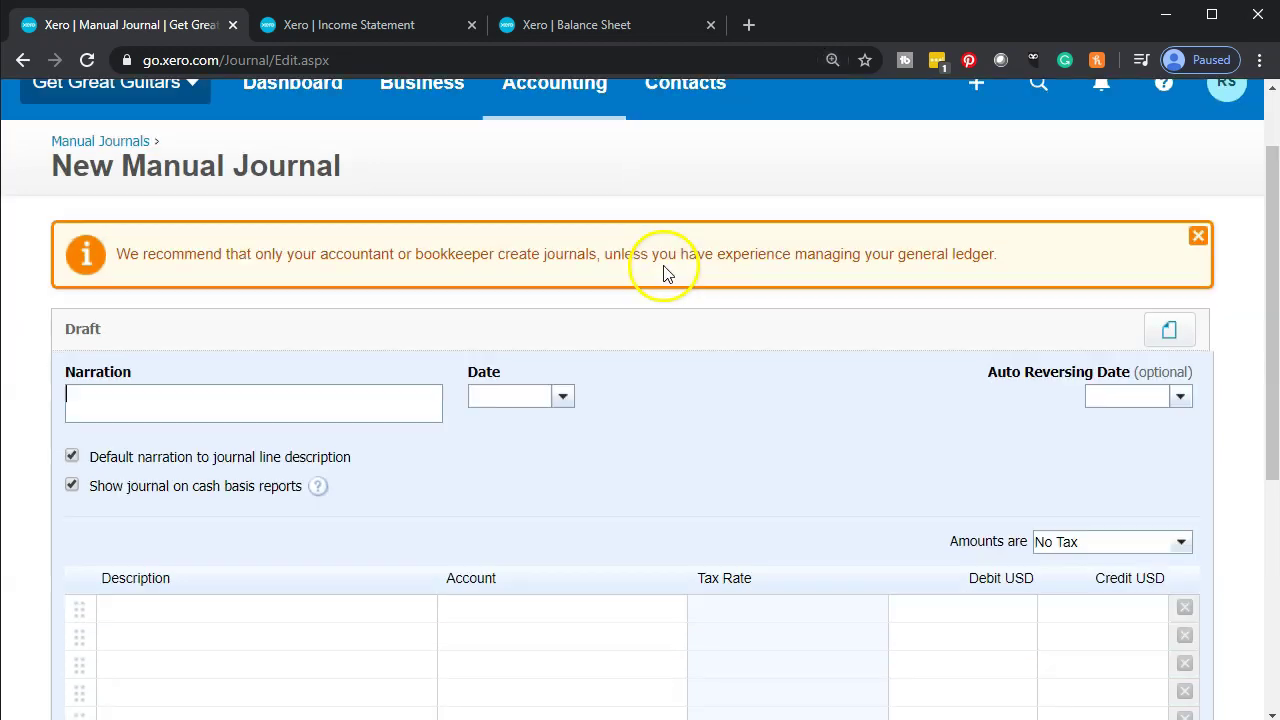
scroll(666, 274, down, 1)
click(257, 397)
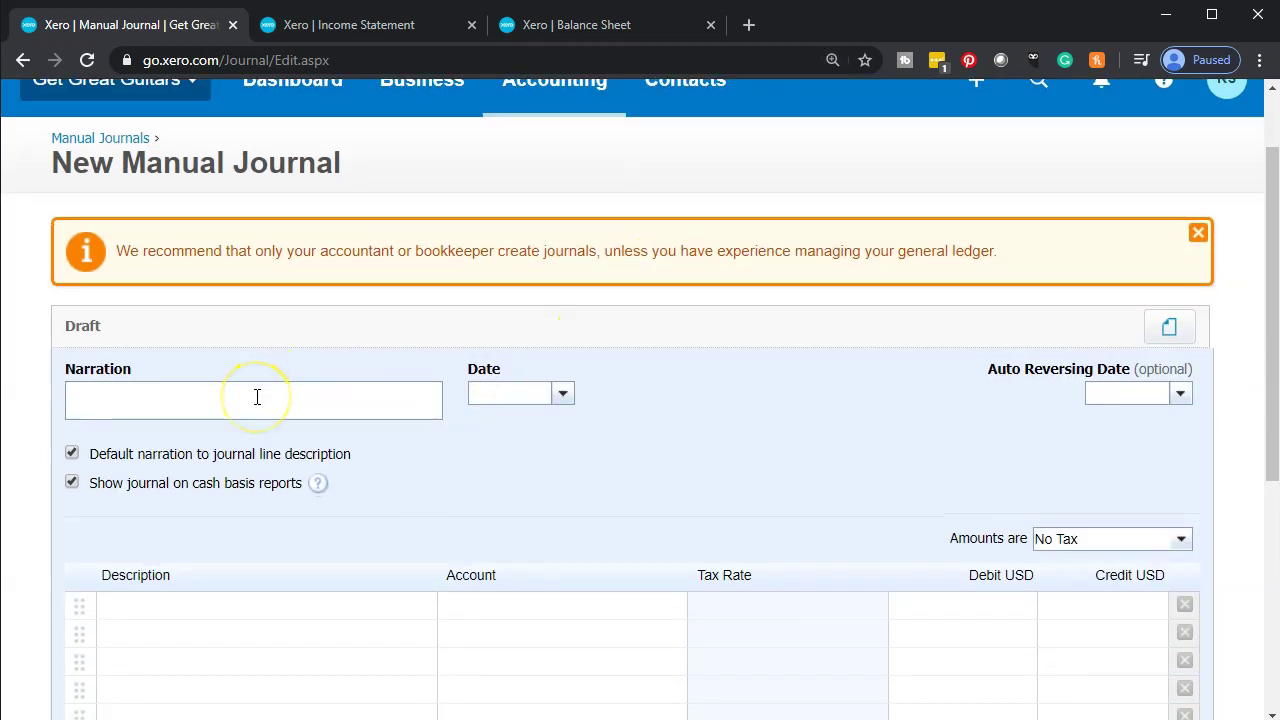
text(Adj Entry)
click(562, 395)
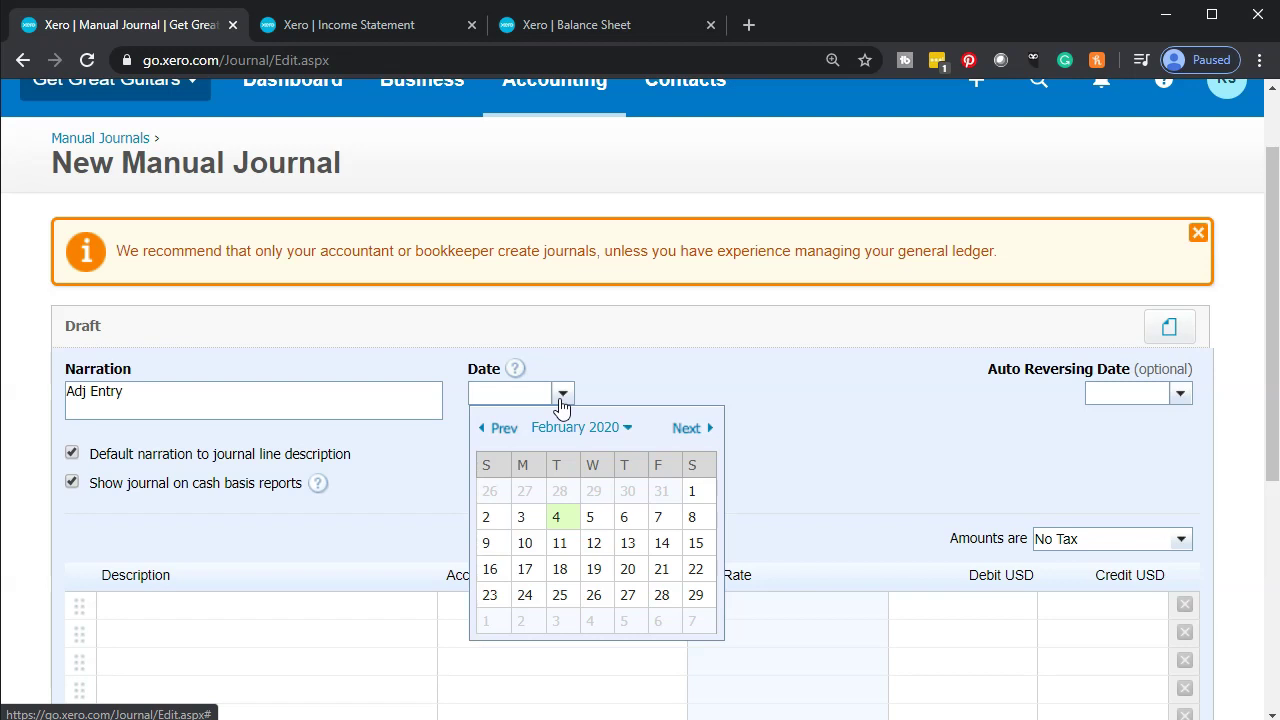
click(696, 596)
Fill the first journal line with the Adj Entry description, account 7000 - Depreciation and a debit of 1,762
scroll(623, 525, down, 2)
click(349, 412)
key(Tab)
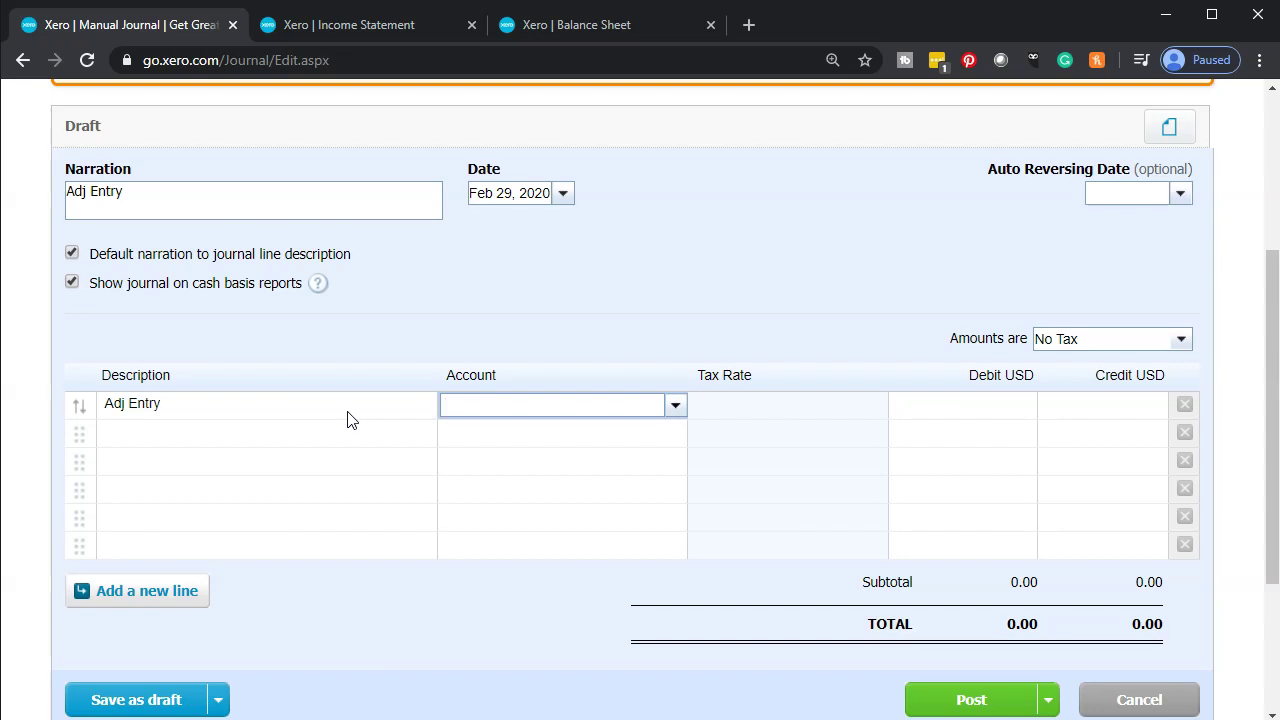
text(De)
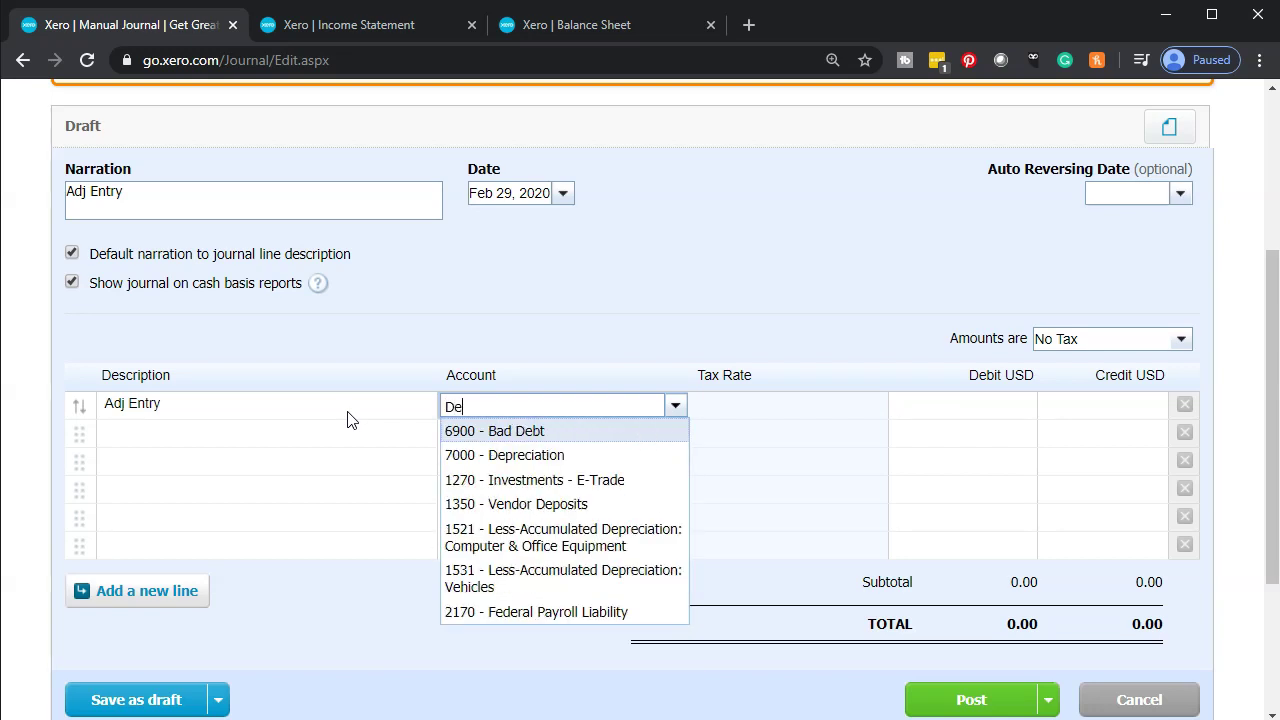
text(precia)
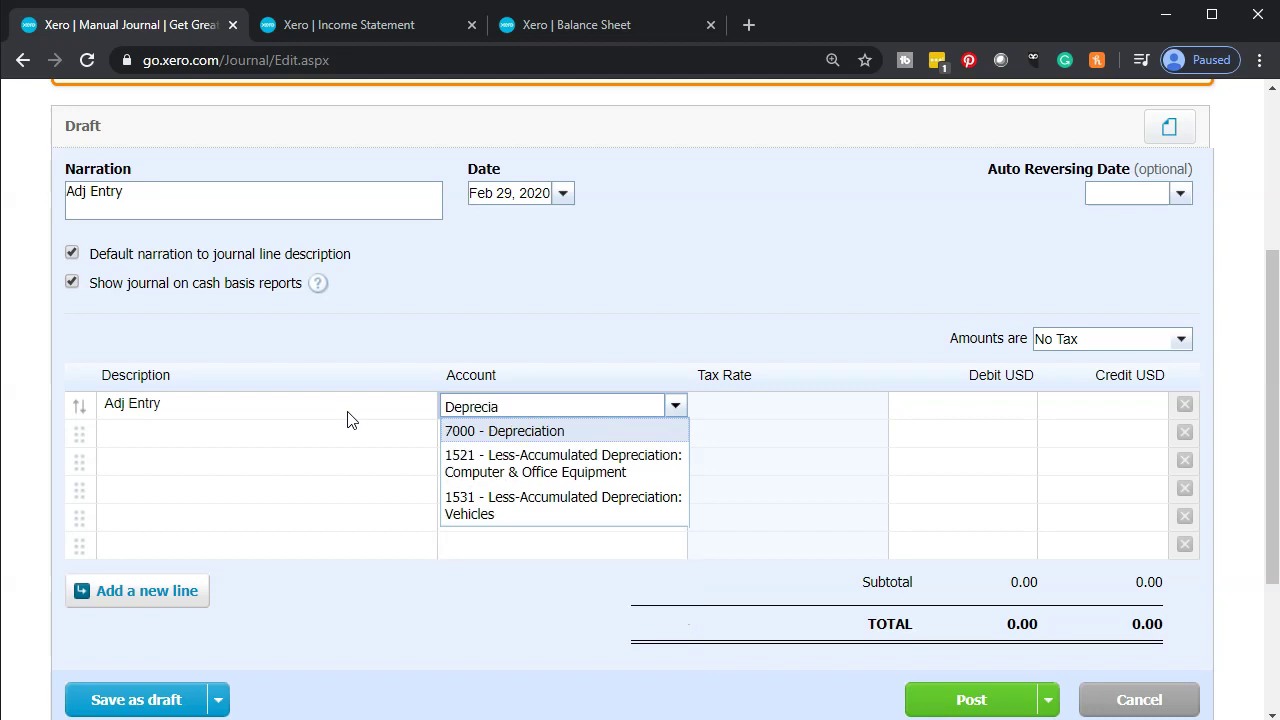
click(517, 429)
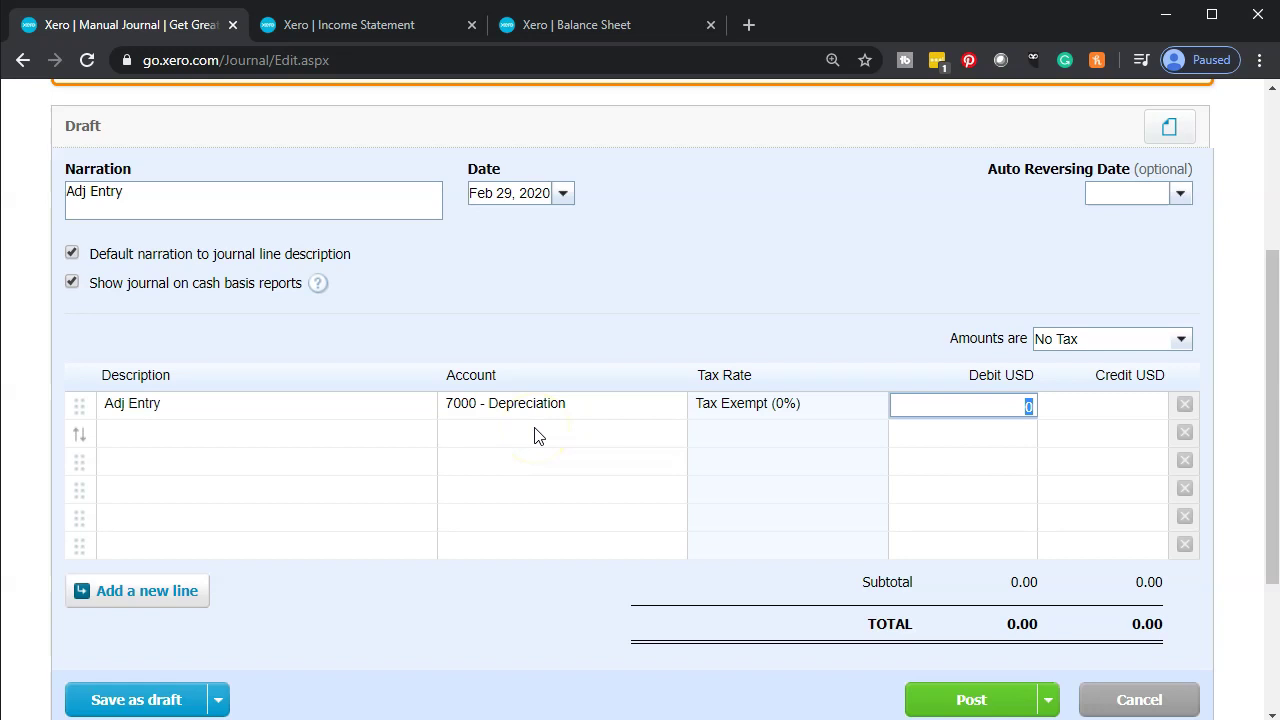
text(1762)
key(Tab)
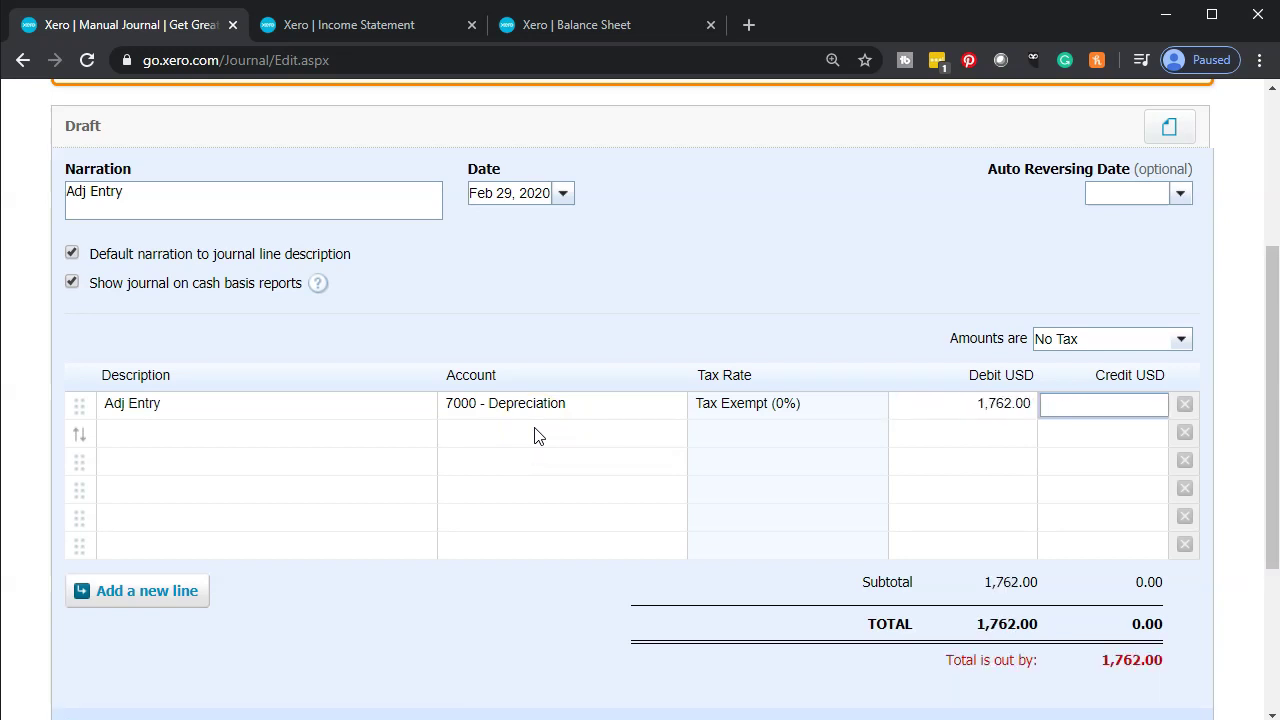
Fill the second journal line with account 1521 - Less-Accumulated Depreciation: Computer & Office Equipment and a credit of 1,762, and post the journal
key(Tab)
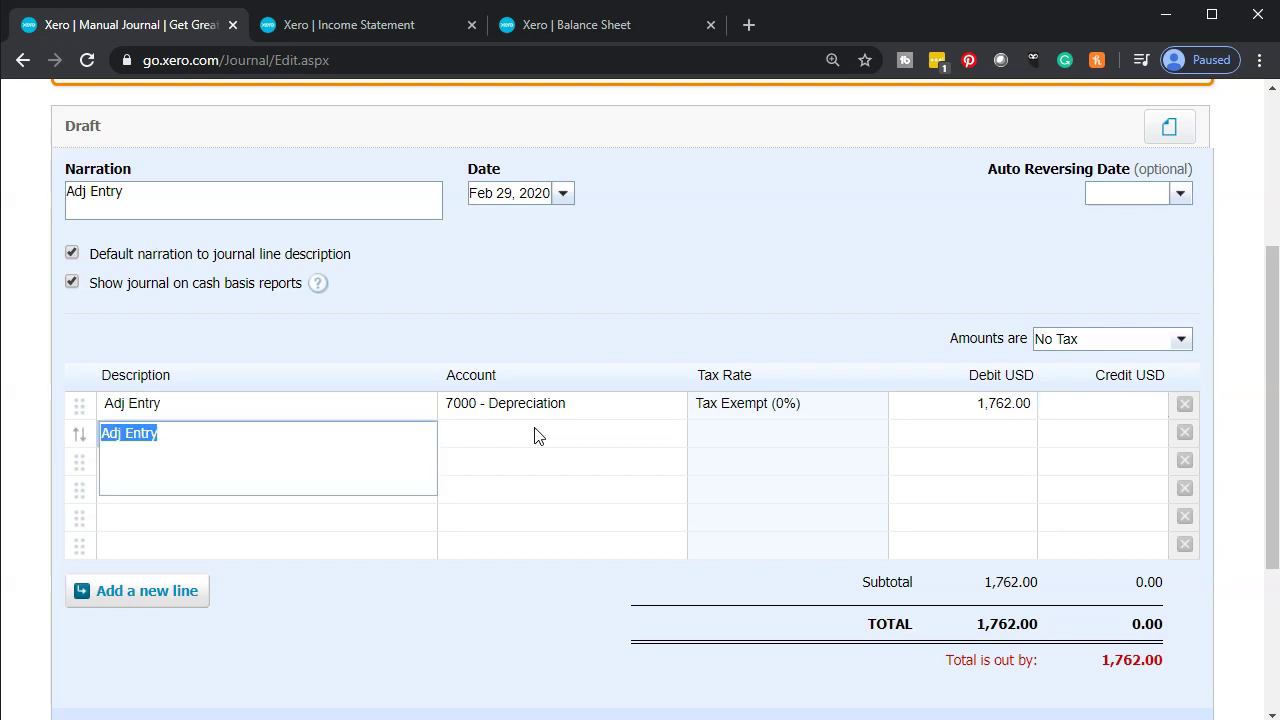
click(535, 432)
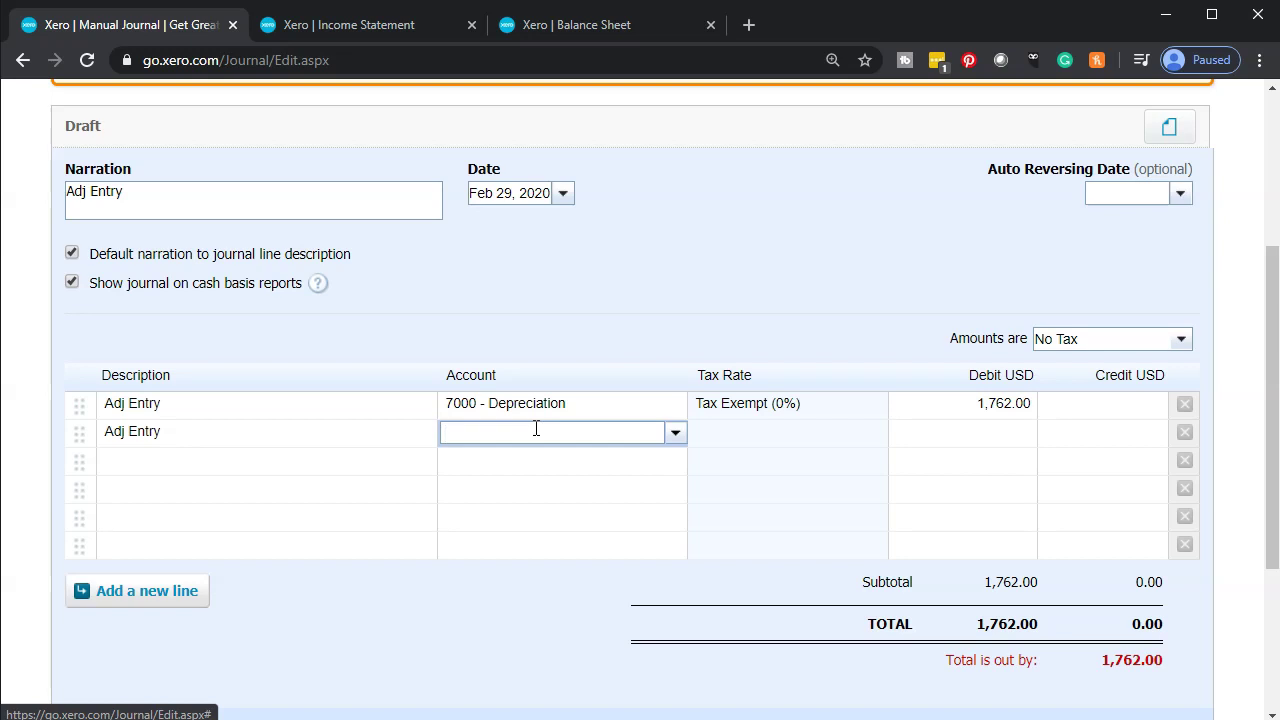
click(676, 433)
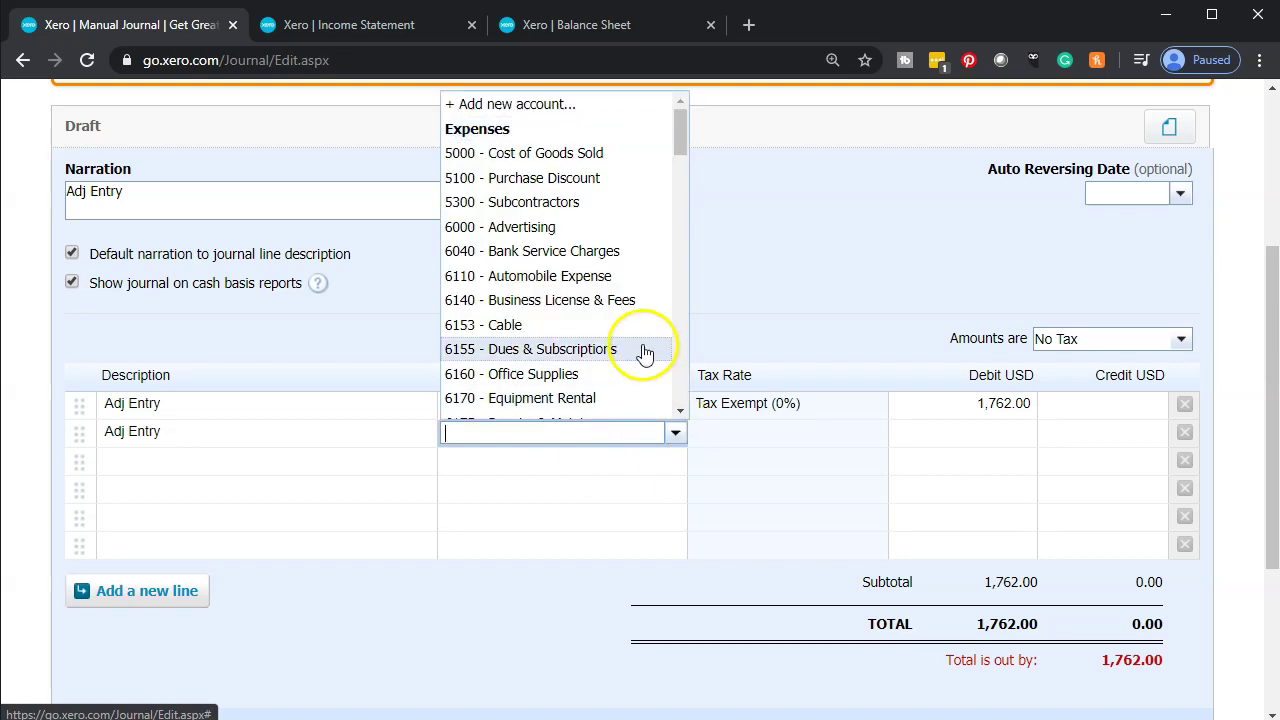
scroll(620, 300, down, 10)
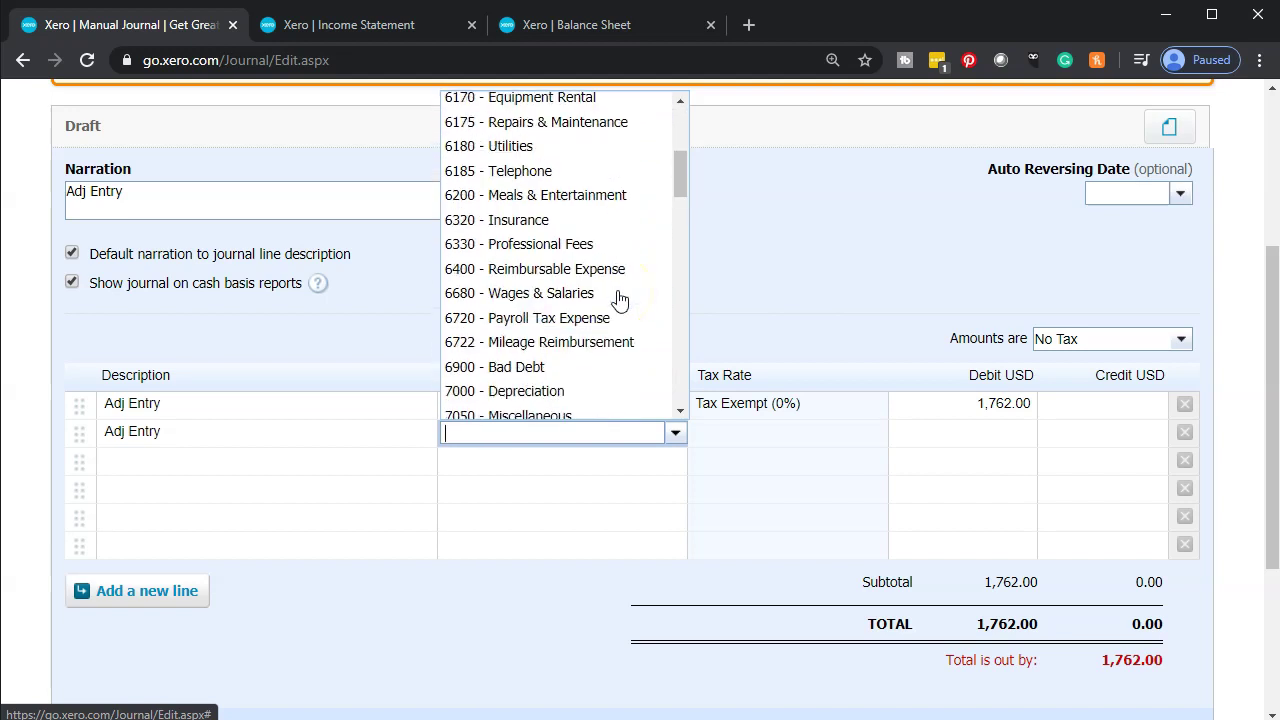
scroll(620, 300, down, 3)
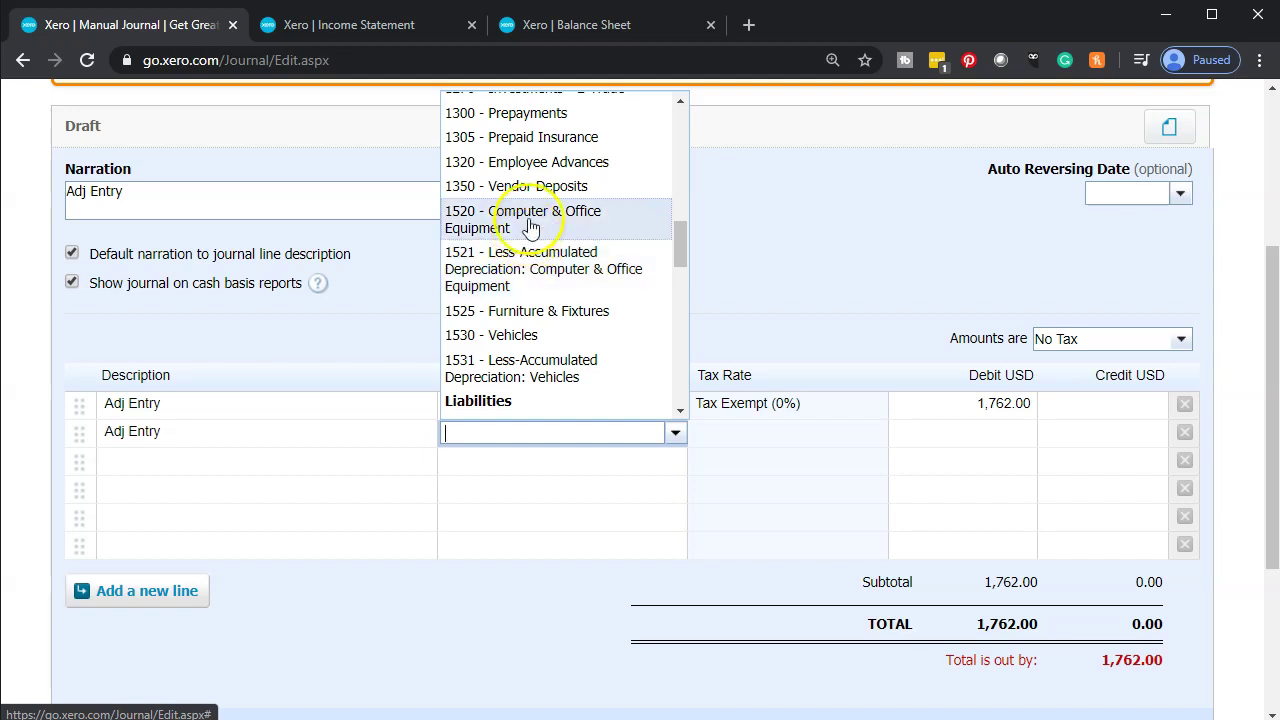
click(532, 258)
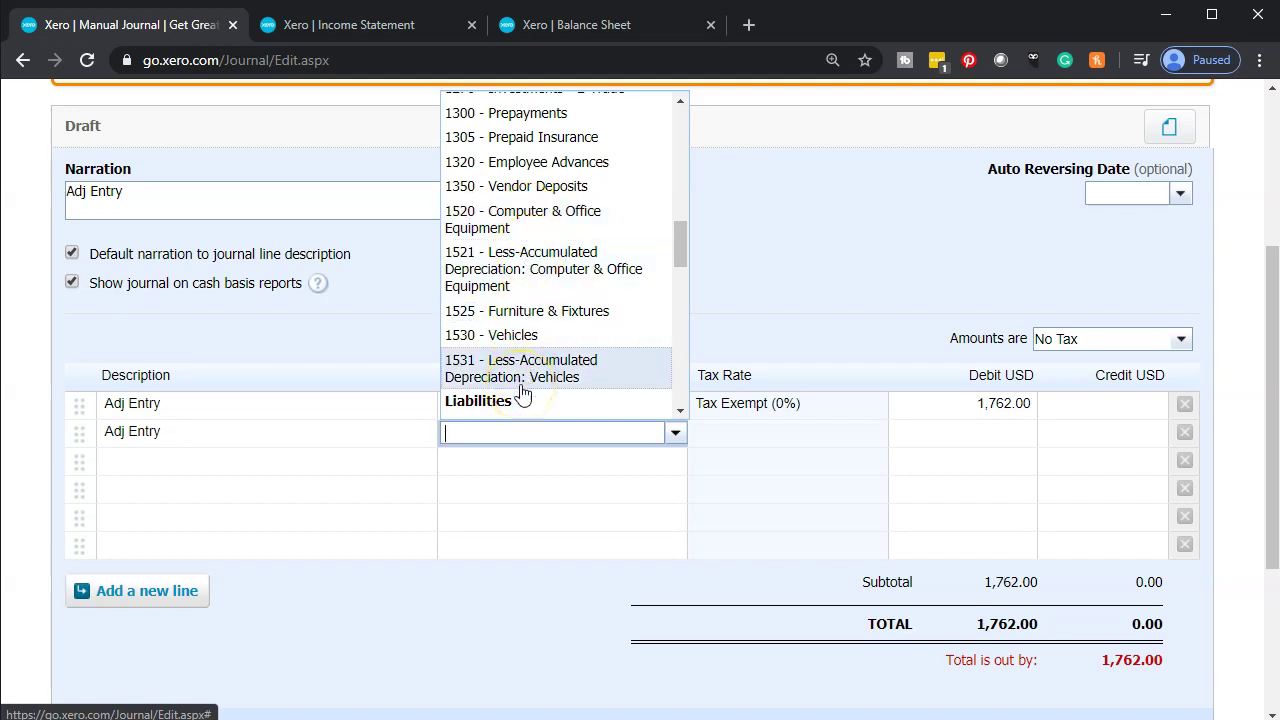
click(518, 287)
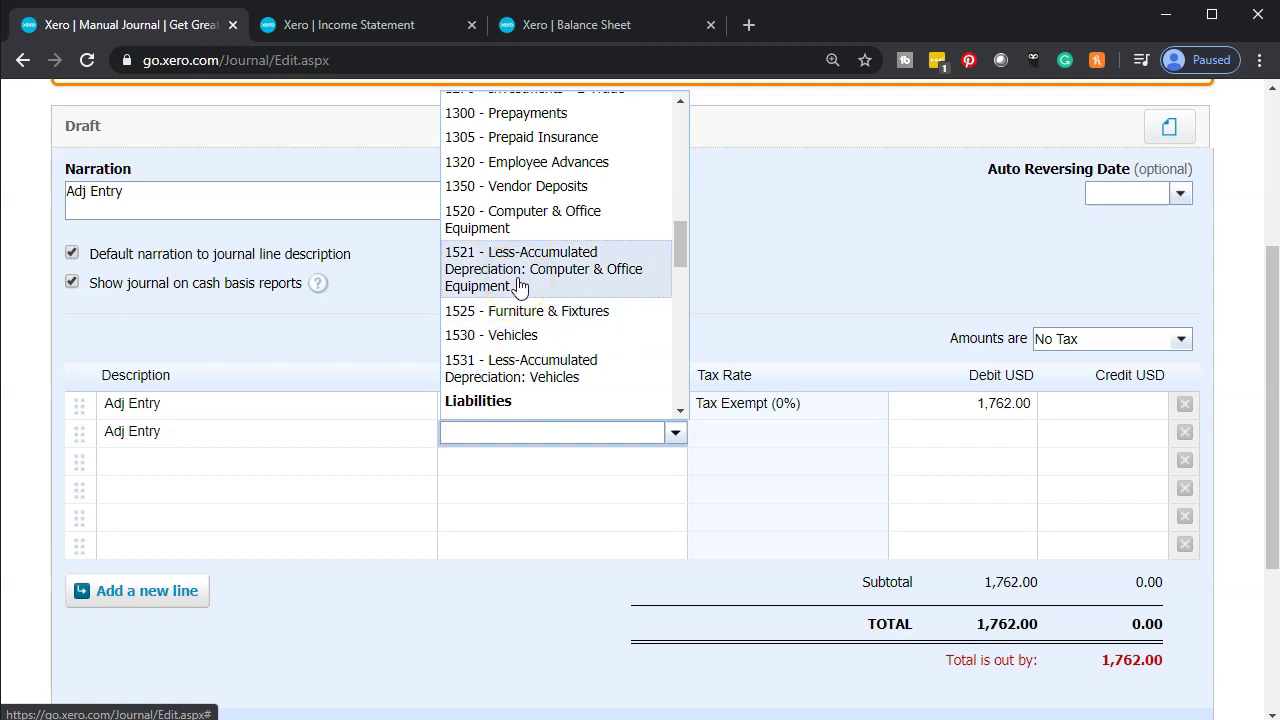
click(535, 240)
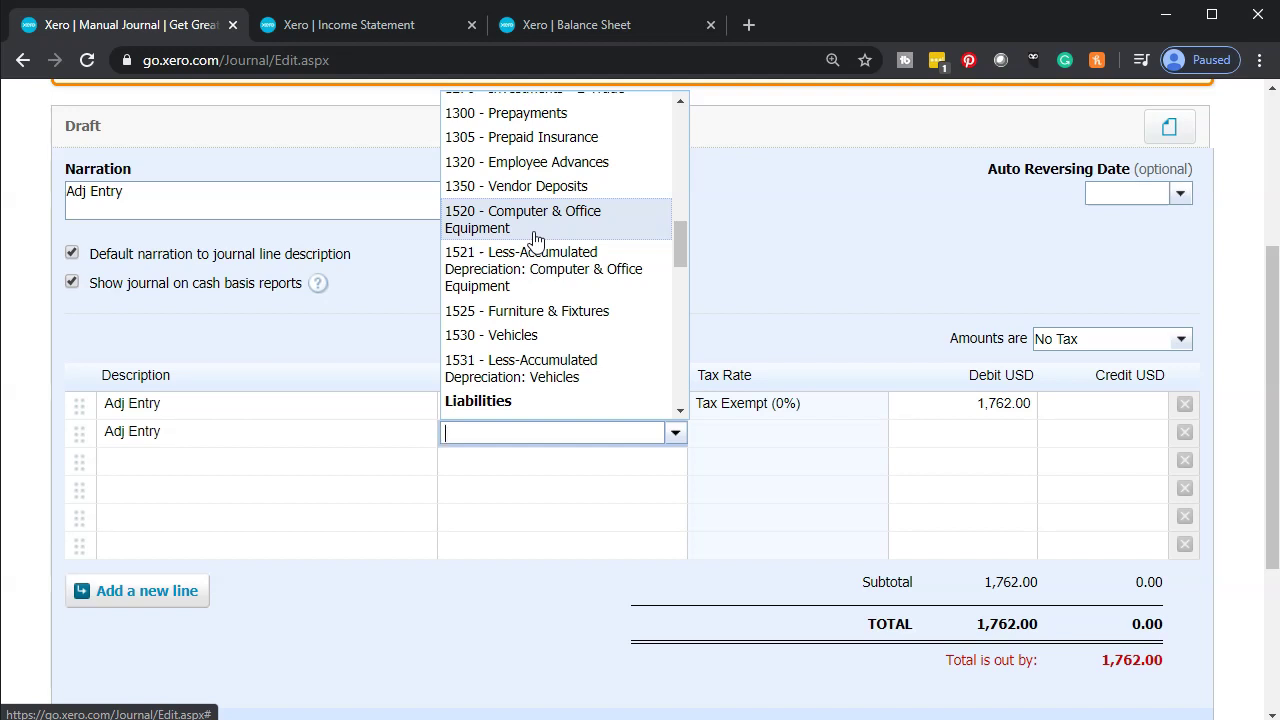
click(526, 258)
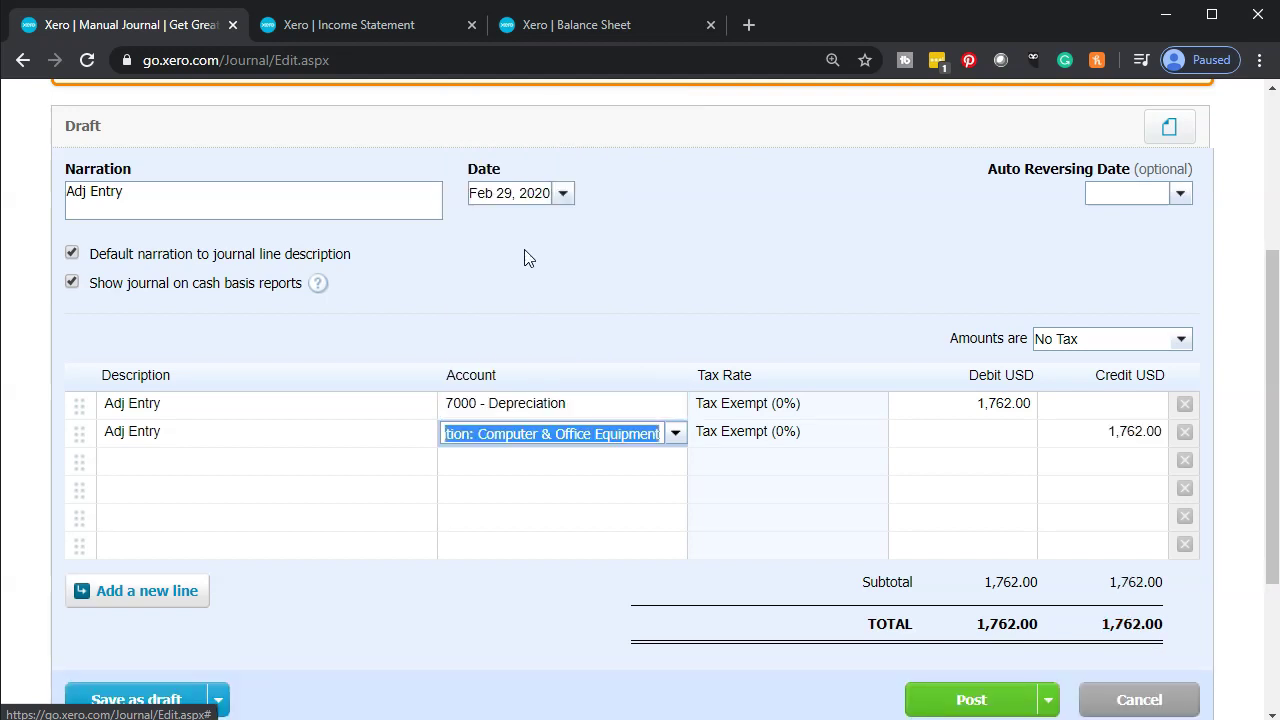
key(Tab)
key(Tab)
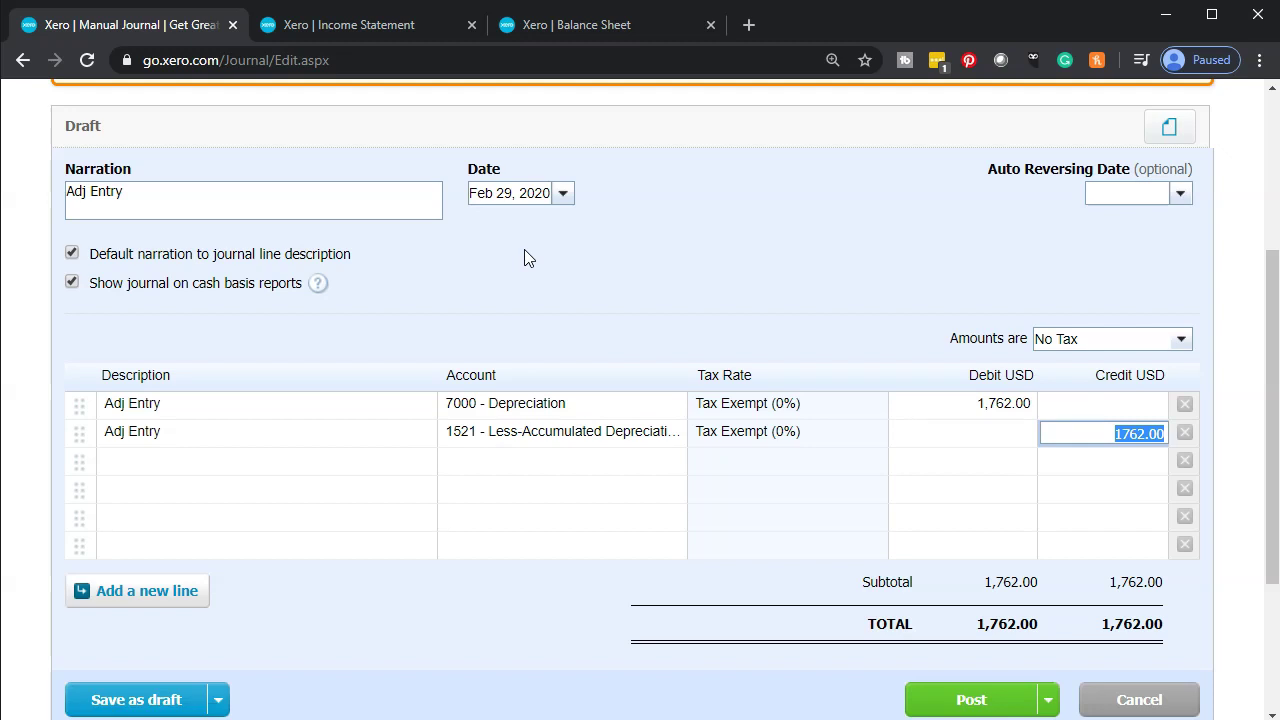
click(971, 702)
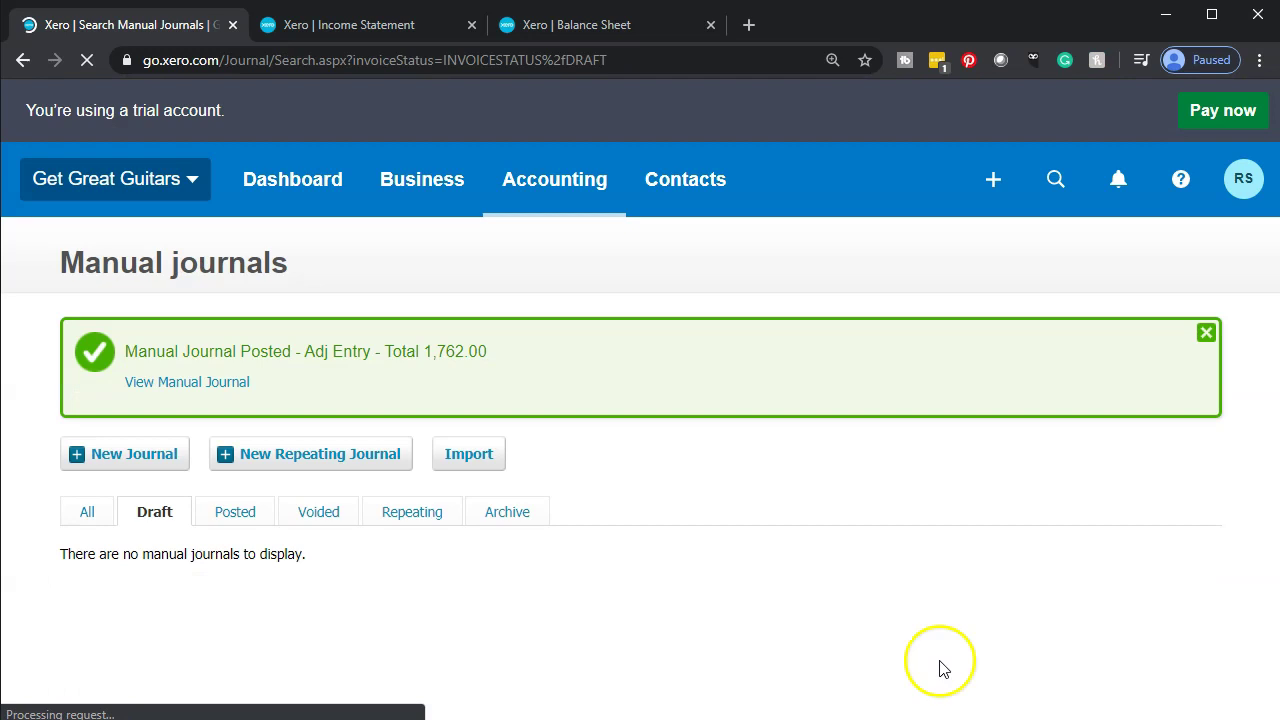
Update the February 29, 2020 balance sheet and check its fixed assets section for the accumulated depreciation entry
click(594, 24)
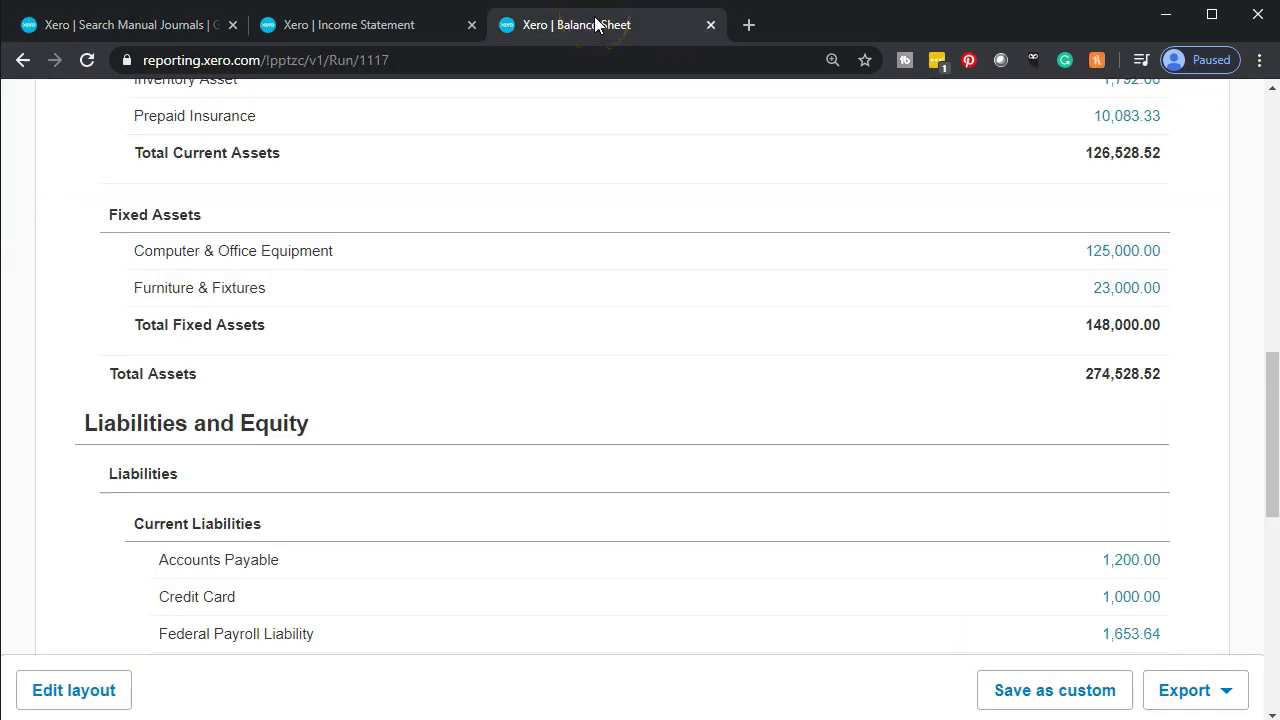
scroll(409, 291, up, 5)
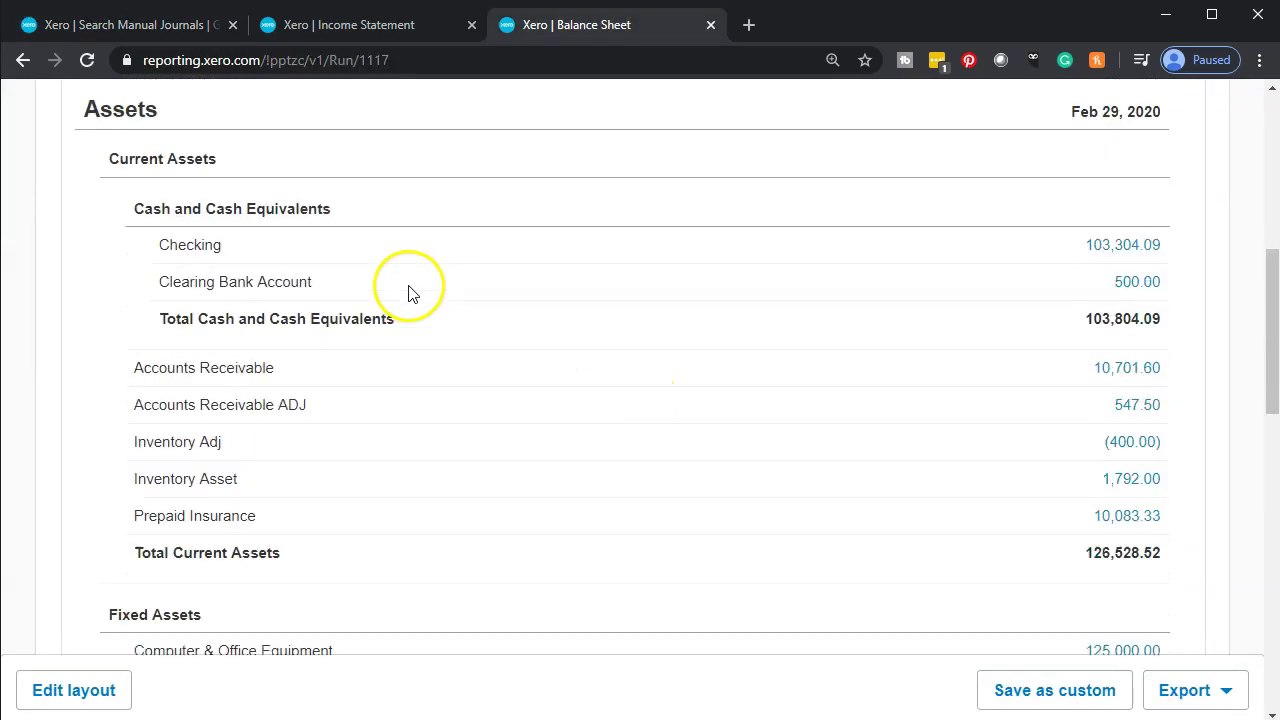
scroll(380, 287, up, 2)
click(629, 157)
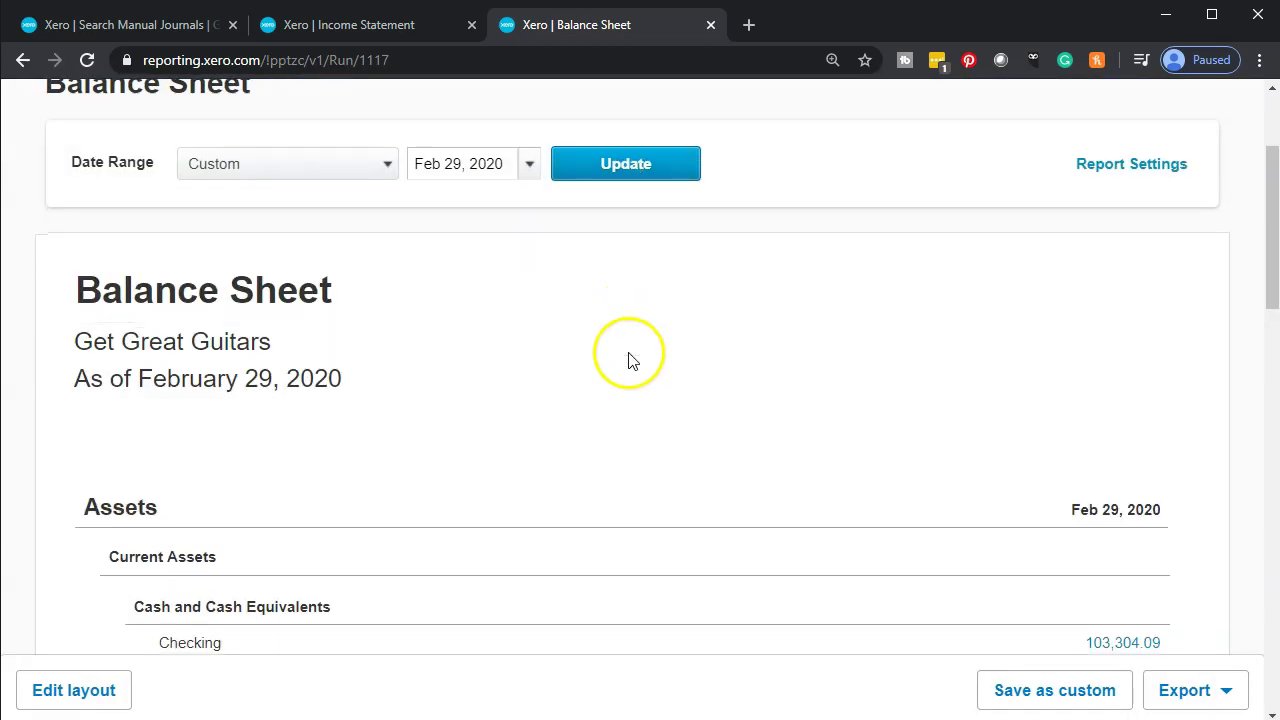
scroll(629, 357, down, 6)
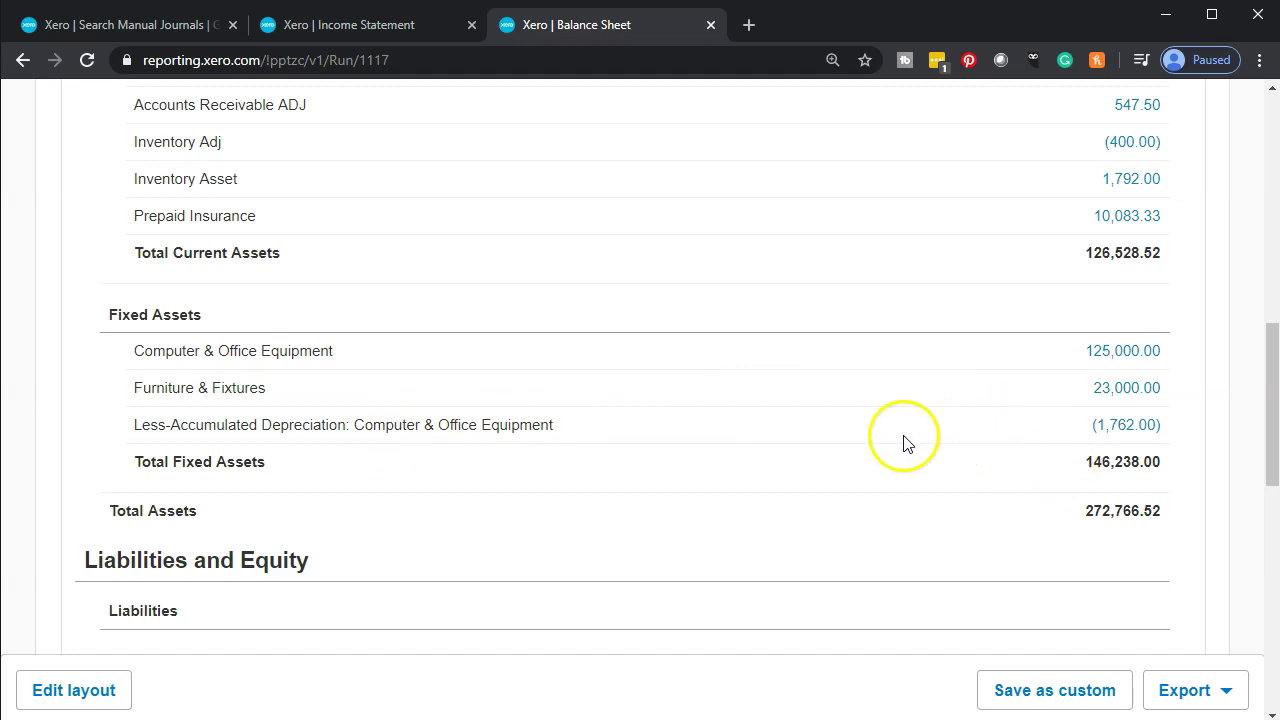
Open the chart of accounts, show only the asset accounts, and find account 1521 among the fixed assets
click(129, 28)
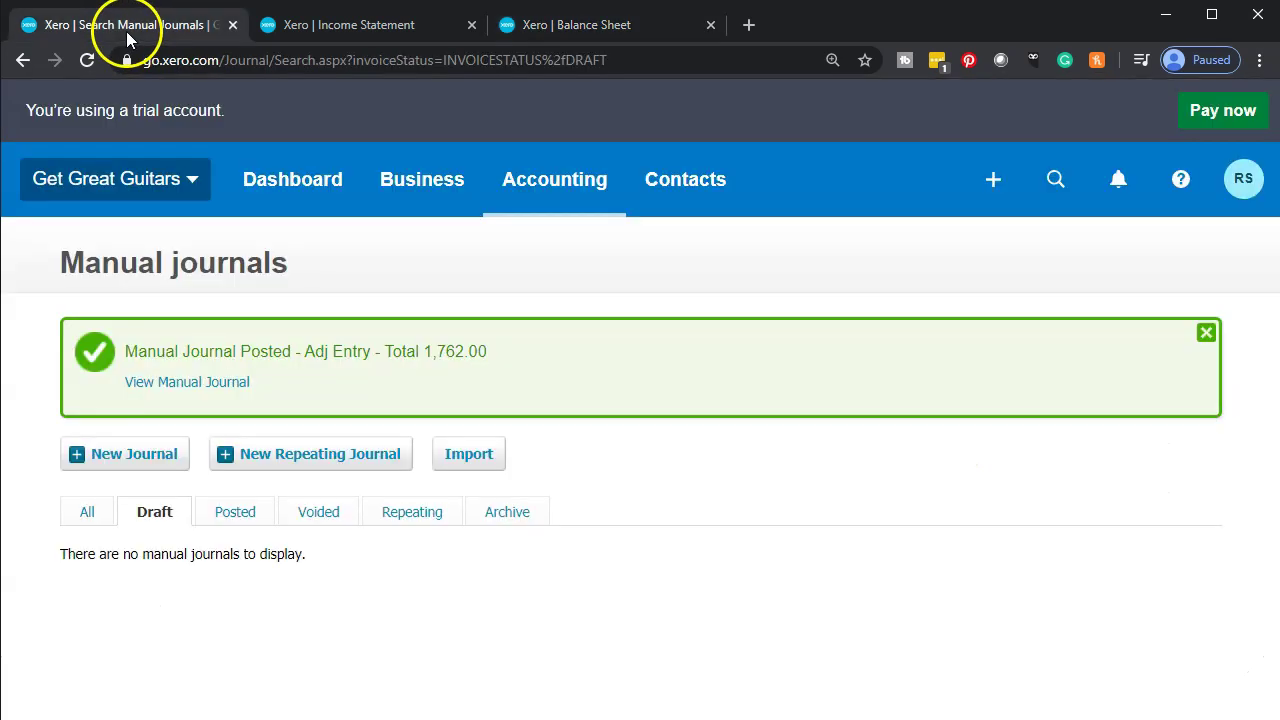
click(528, 182)
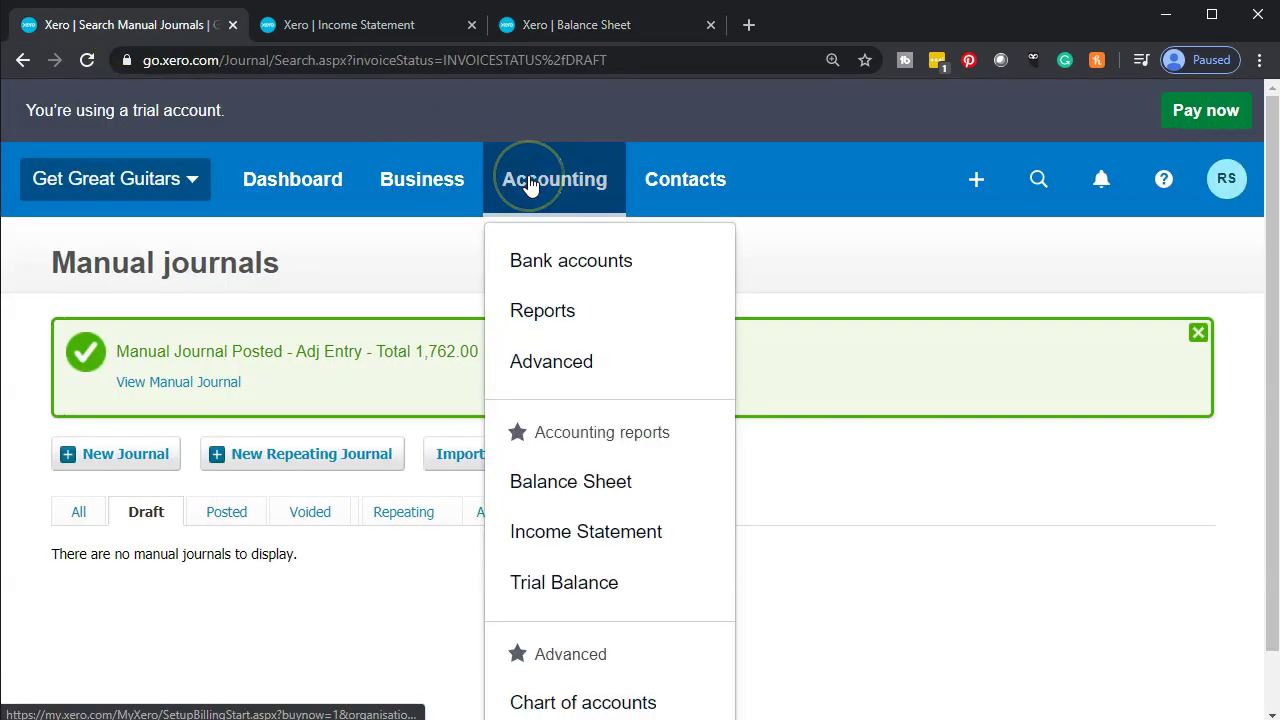
scroll(591, 609, down, 1)
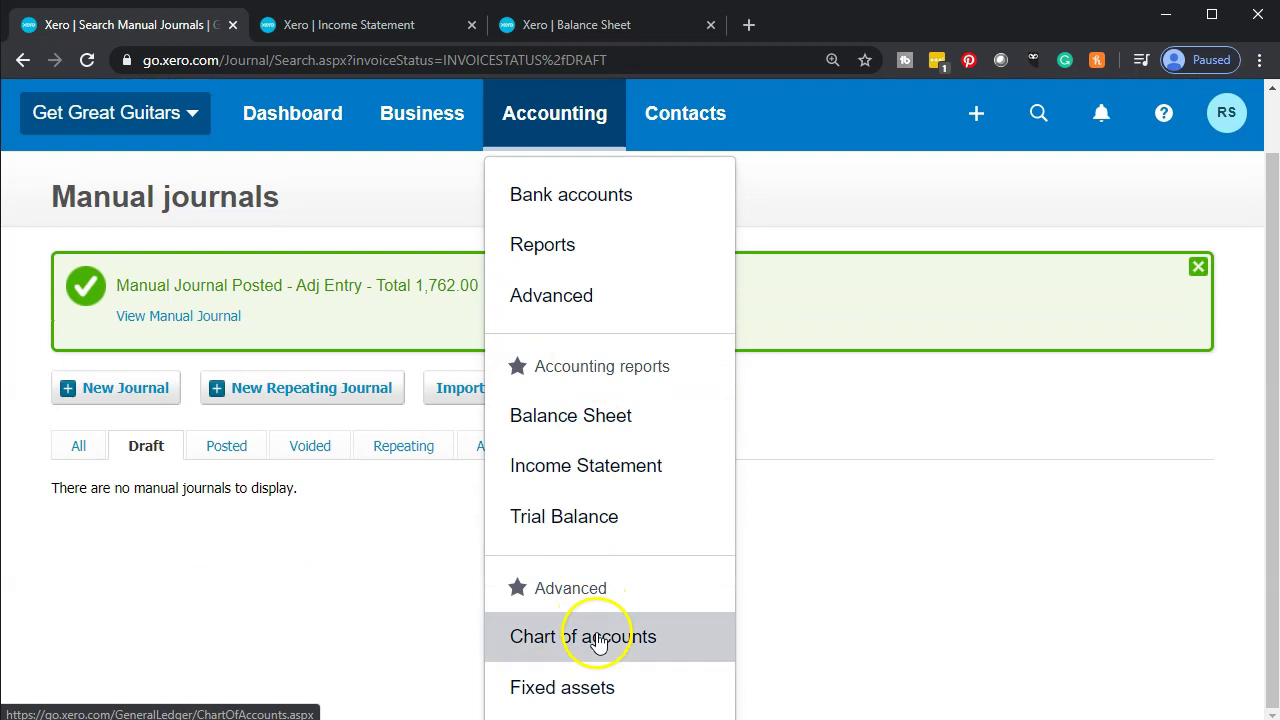
click(530, 640)
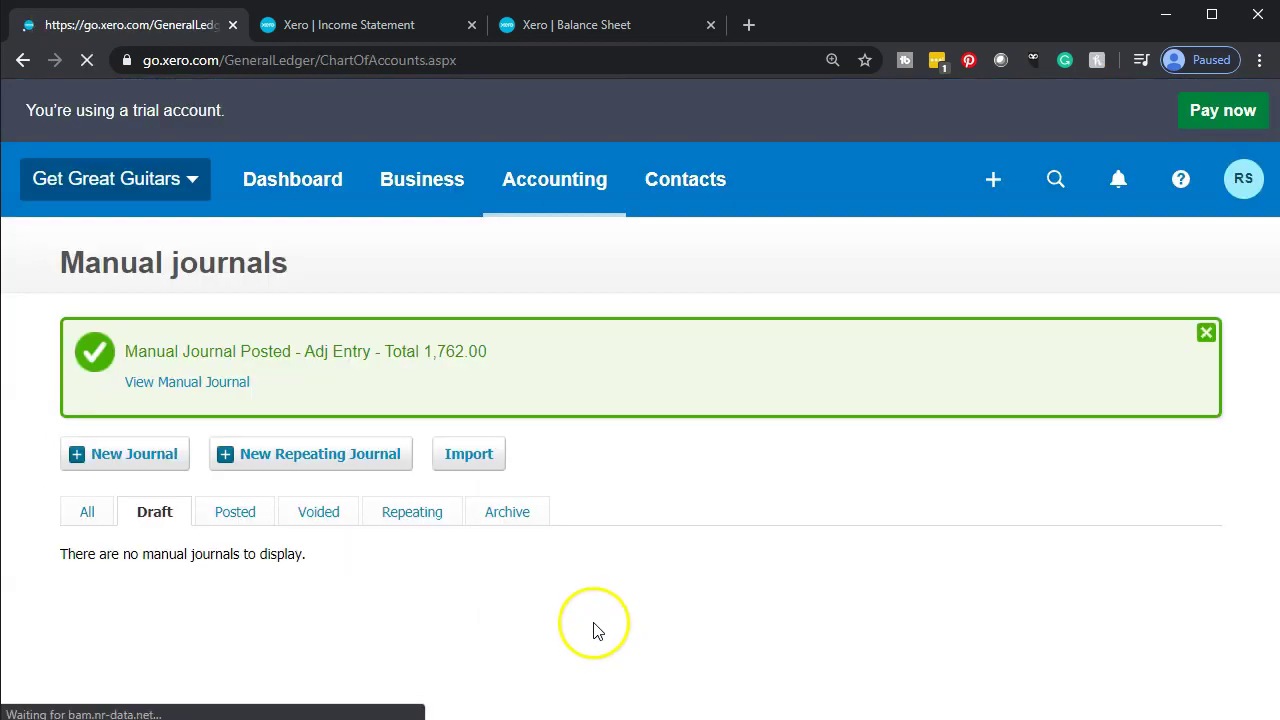
scroll(594, 520, down, 2)
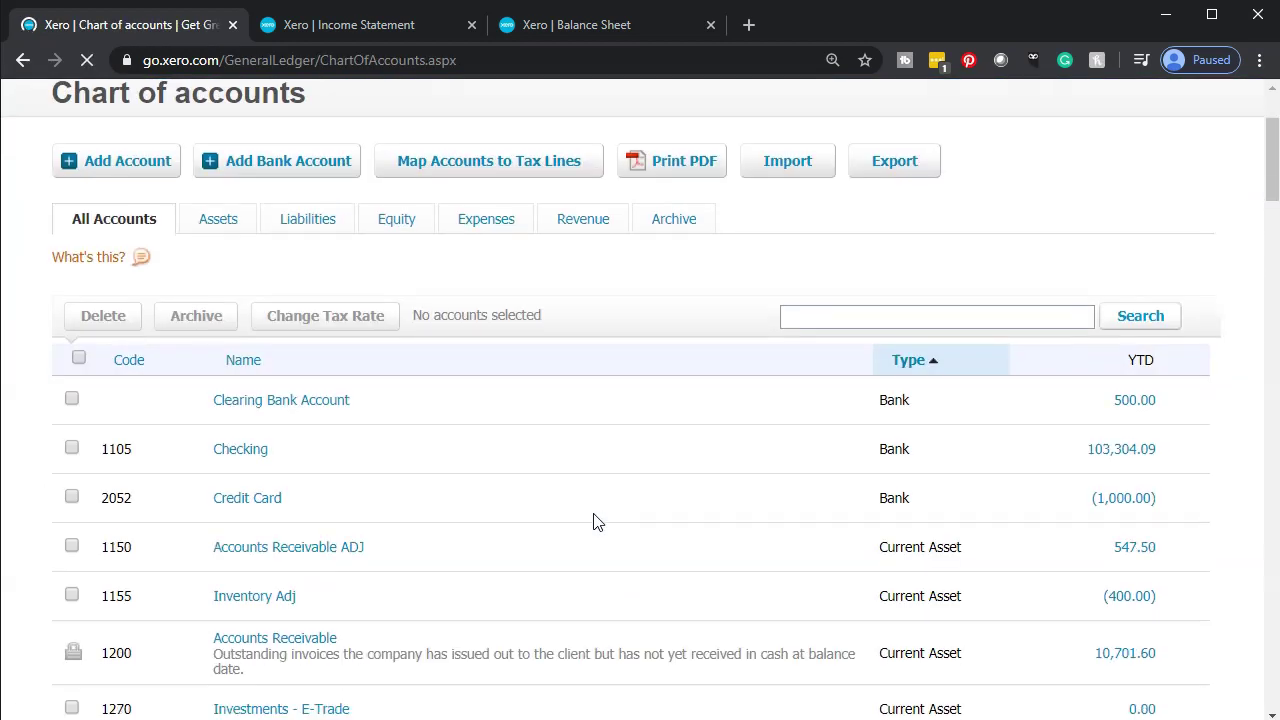
scroll(594, 520, down, 3)
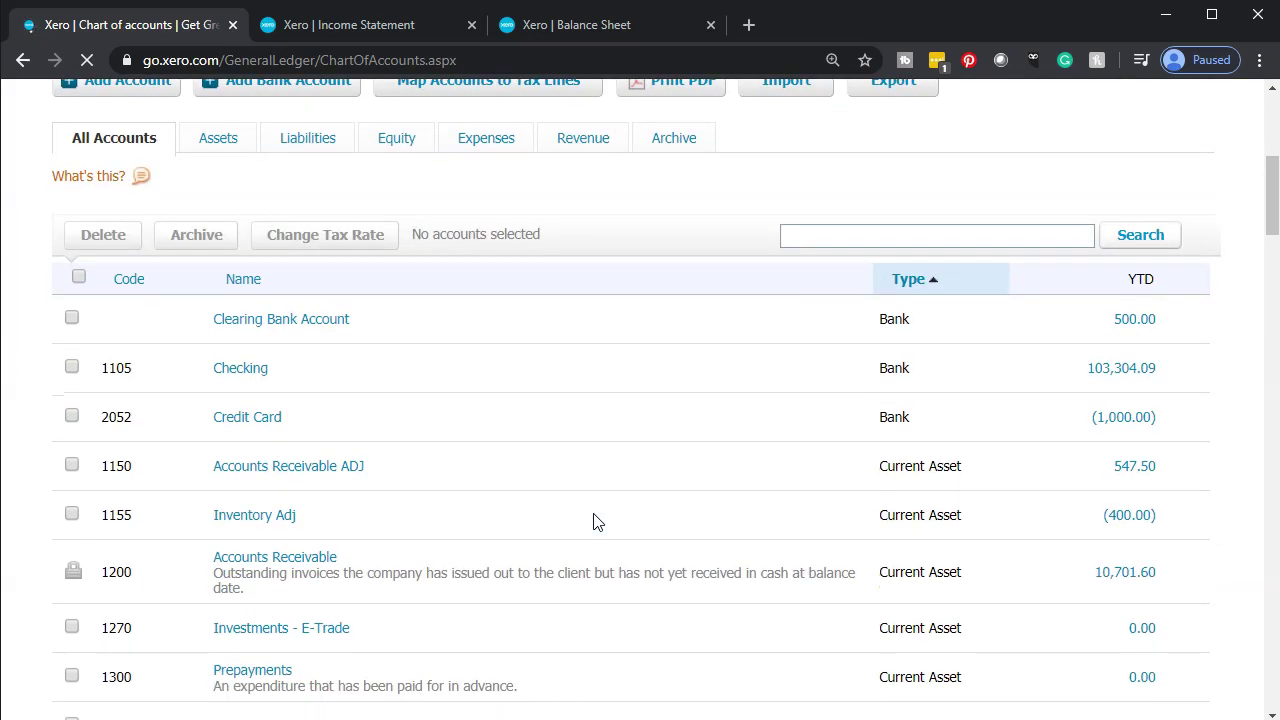
scroll(314, 372, up, 1)
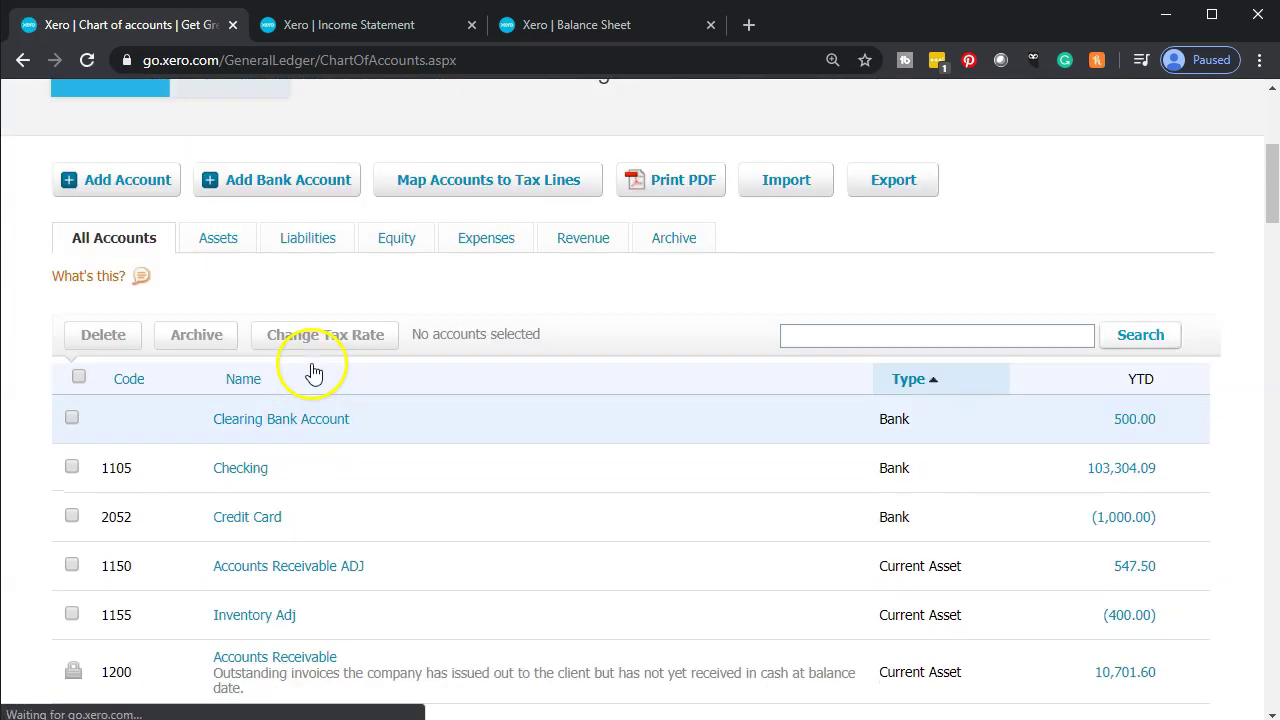
click(207, 245)
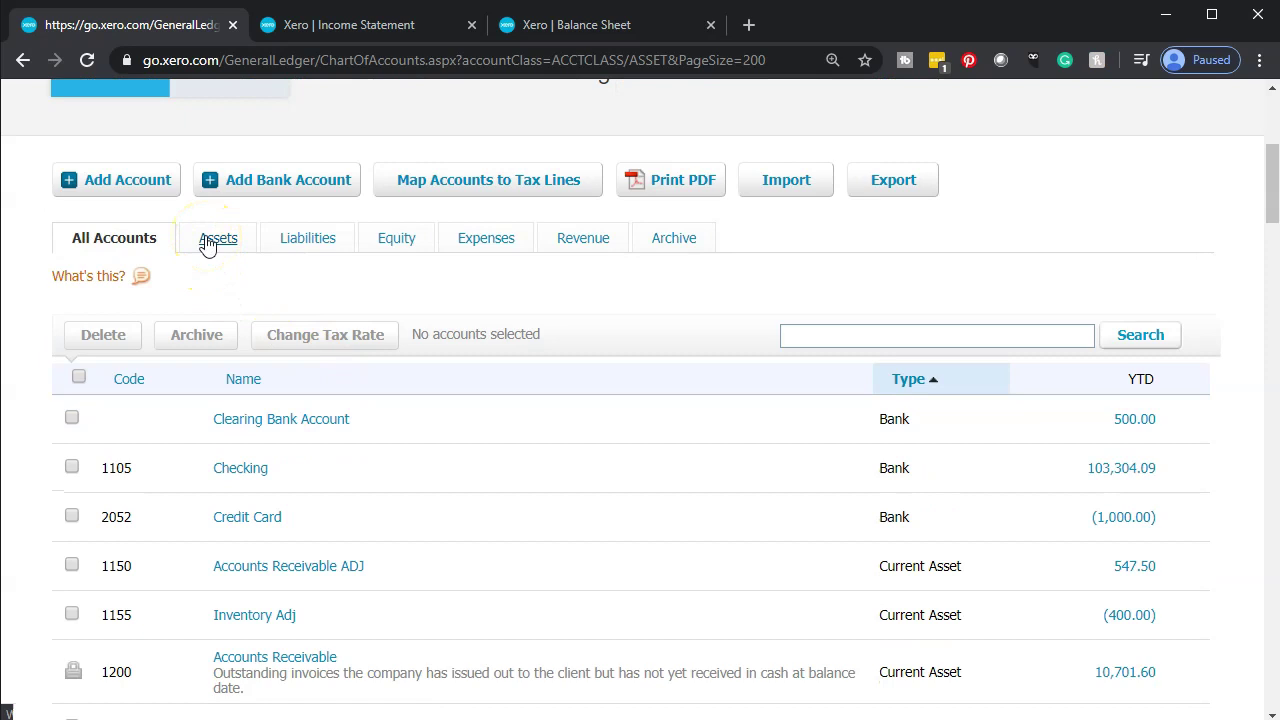
scroll(138, 312, down, 6)
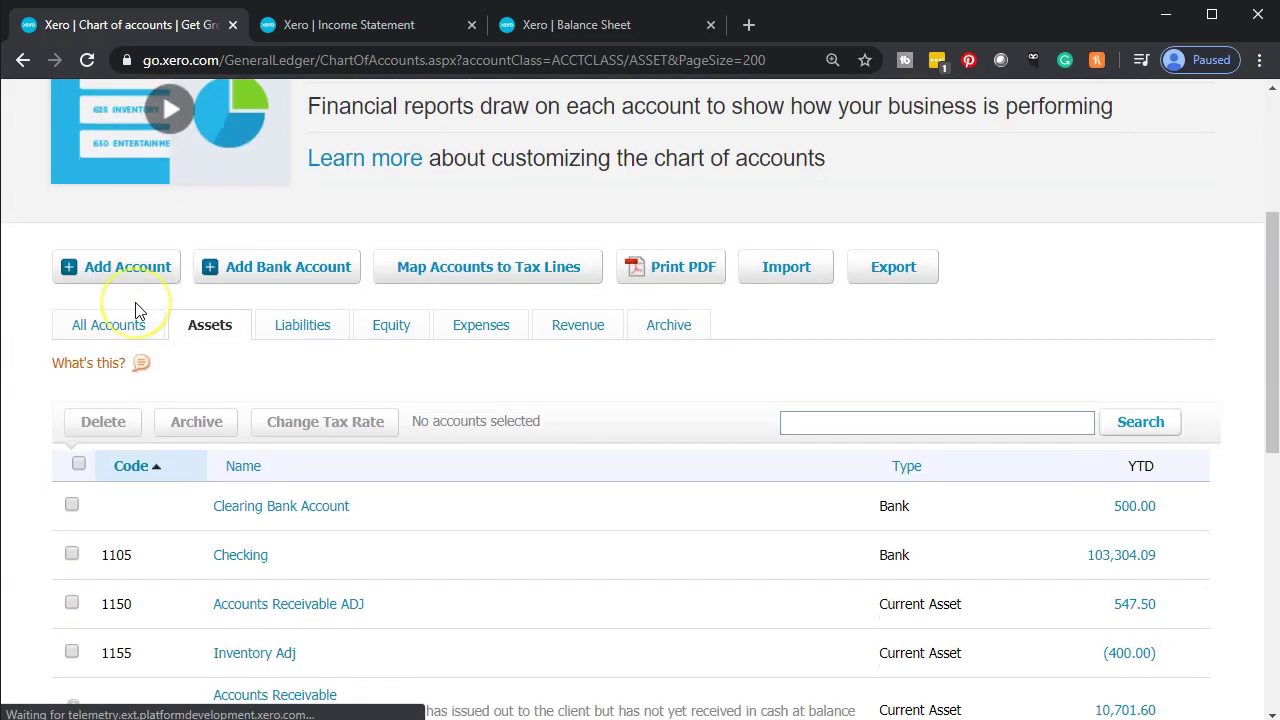
scroll(138, 312, down, 3)
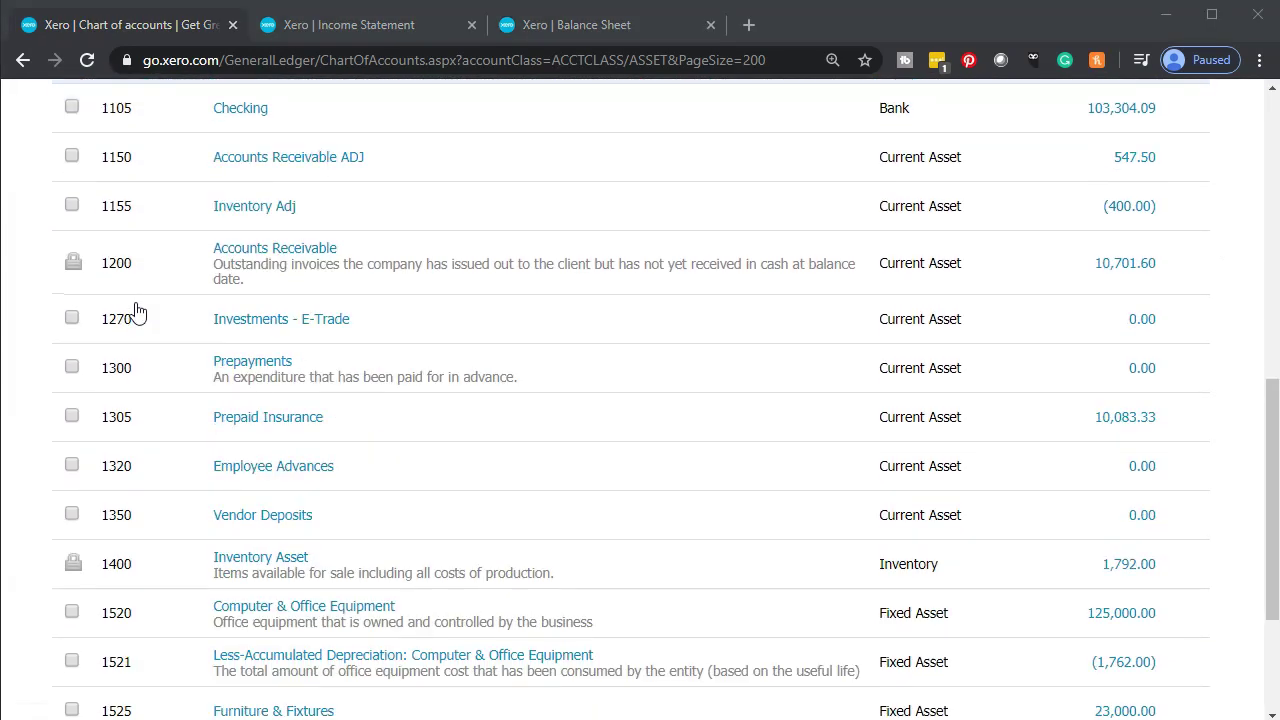
scroll(138, 313, down, 1)
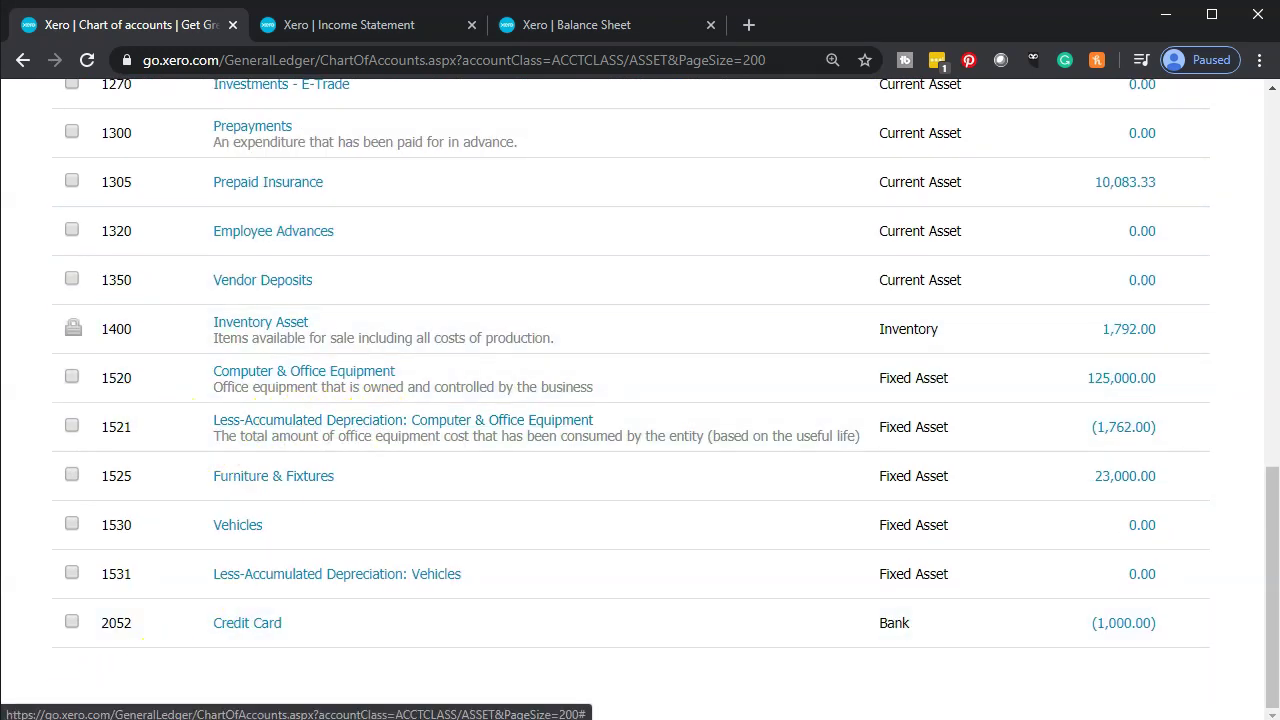
Rename account 1521 as Less-Accumulated Depreciation and save the account details
click(380, 420)
drag(381, 358, 639, 357)
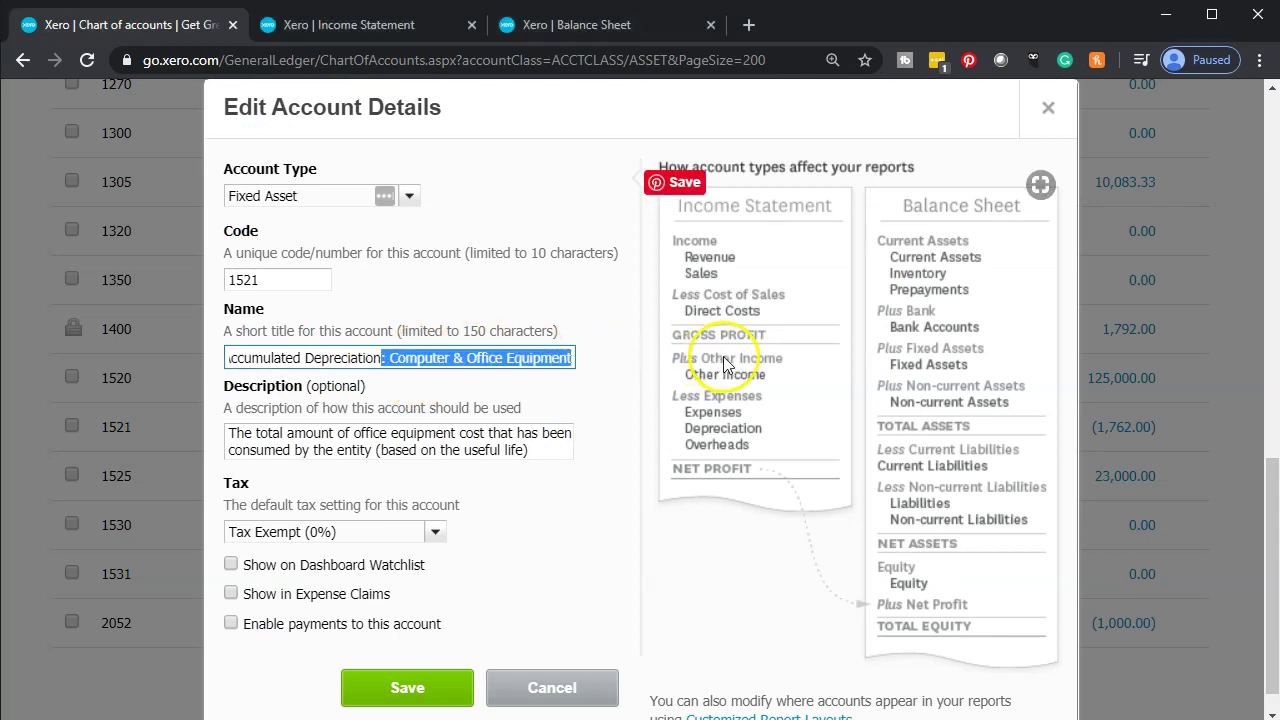
key(BackSpace)
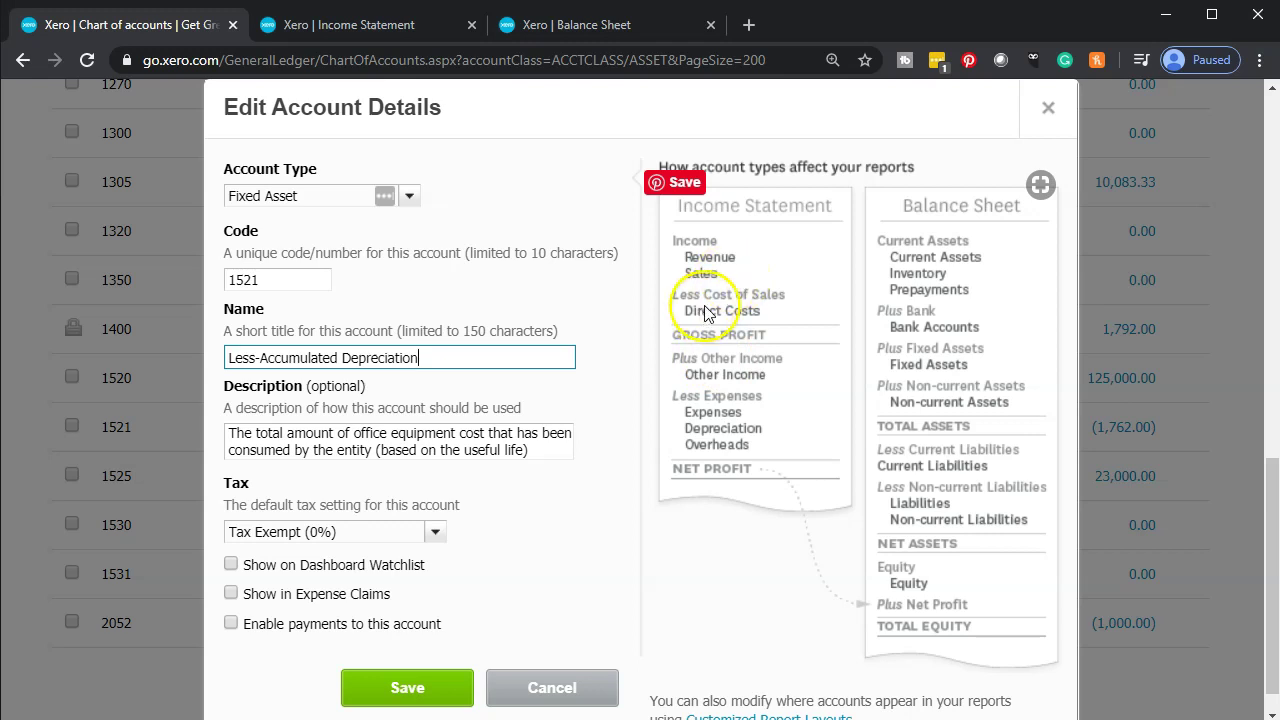
click(433, 694)
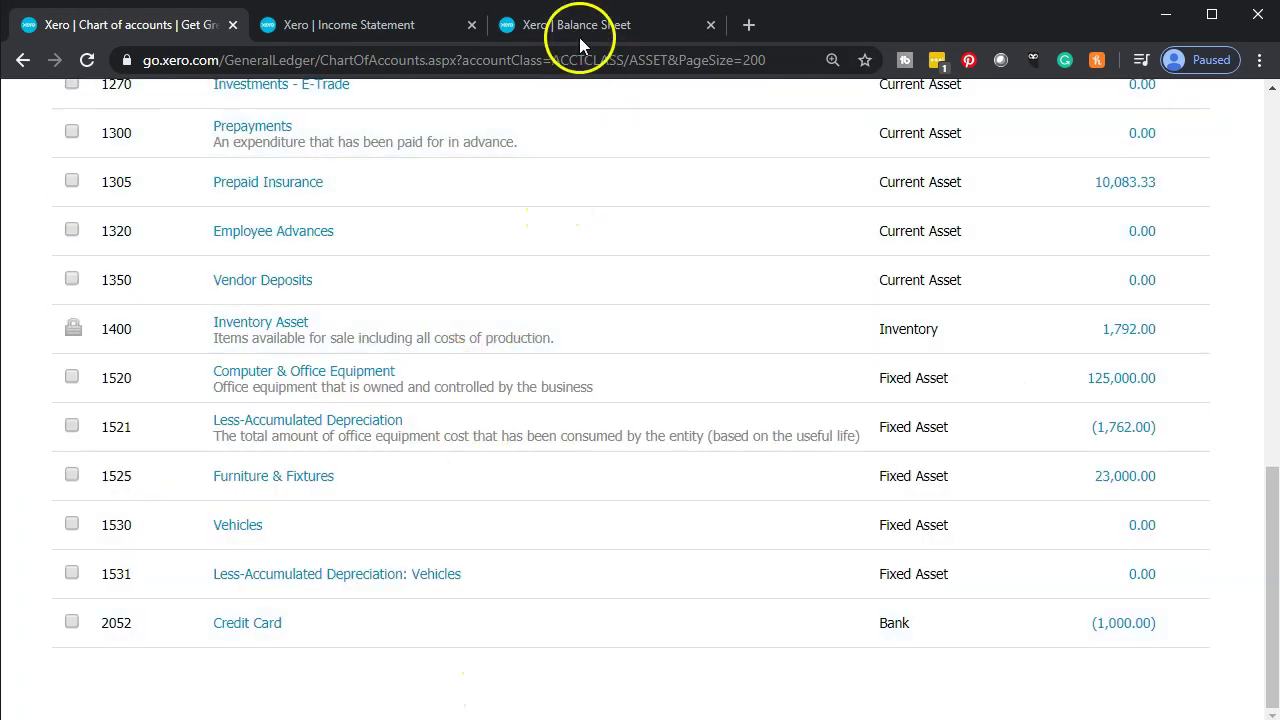
Update the balance sheet again and review the renamed accumulated depreciation line under fixed assets
click(577, 25)
scroll(549, 431, up, 10)
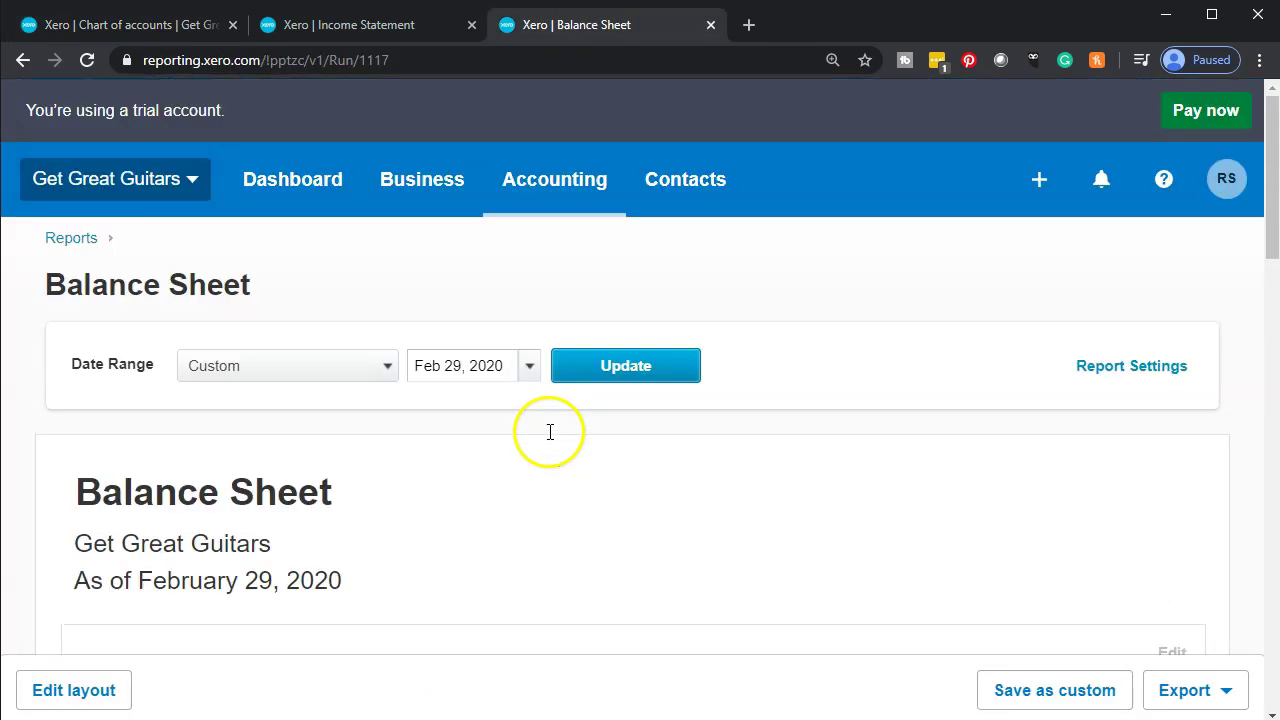
click(593, 369)
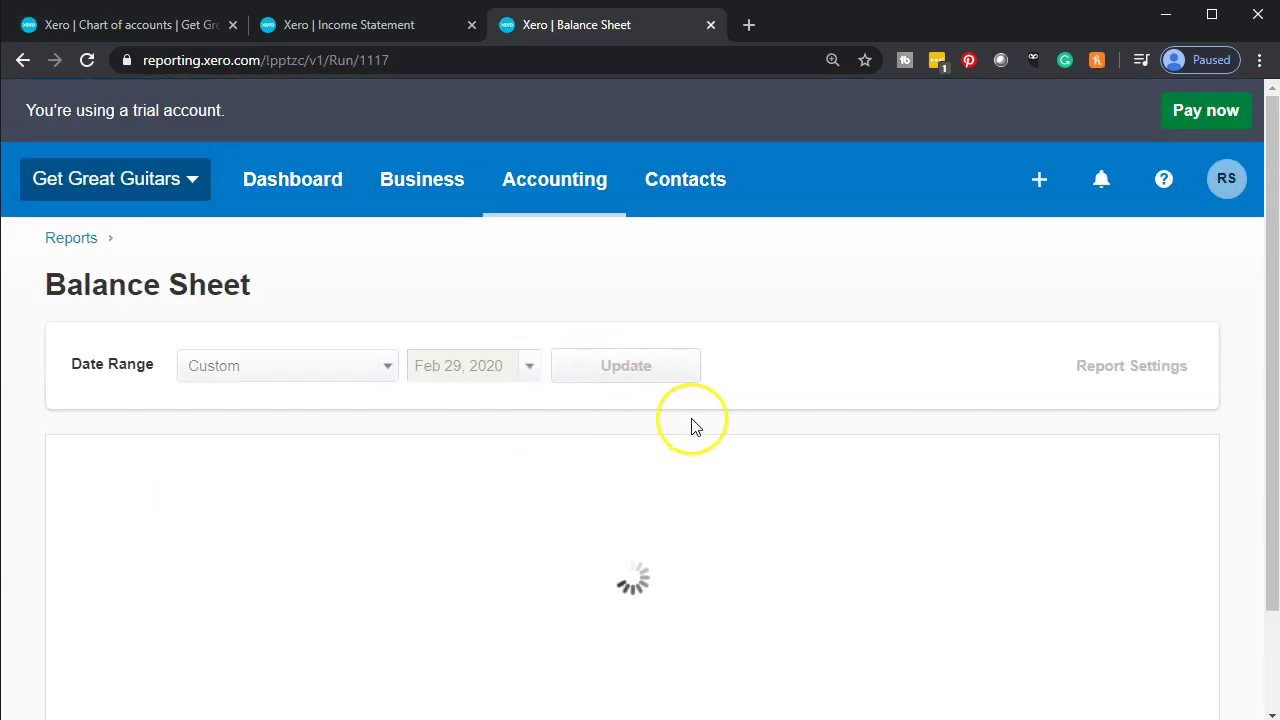
scroll(695, 427, down, 10)
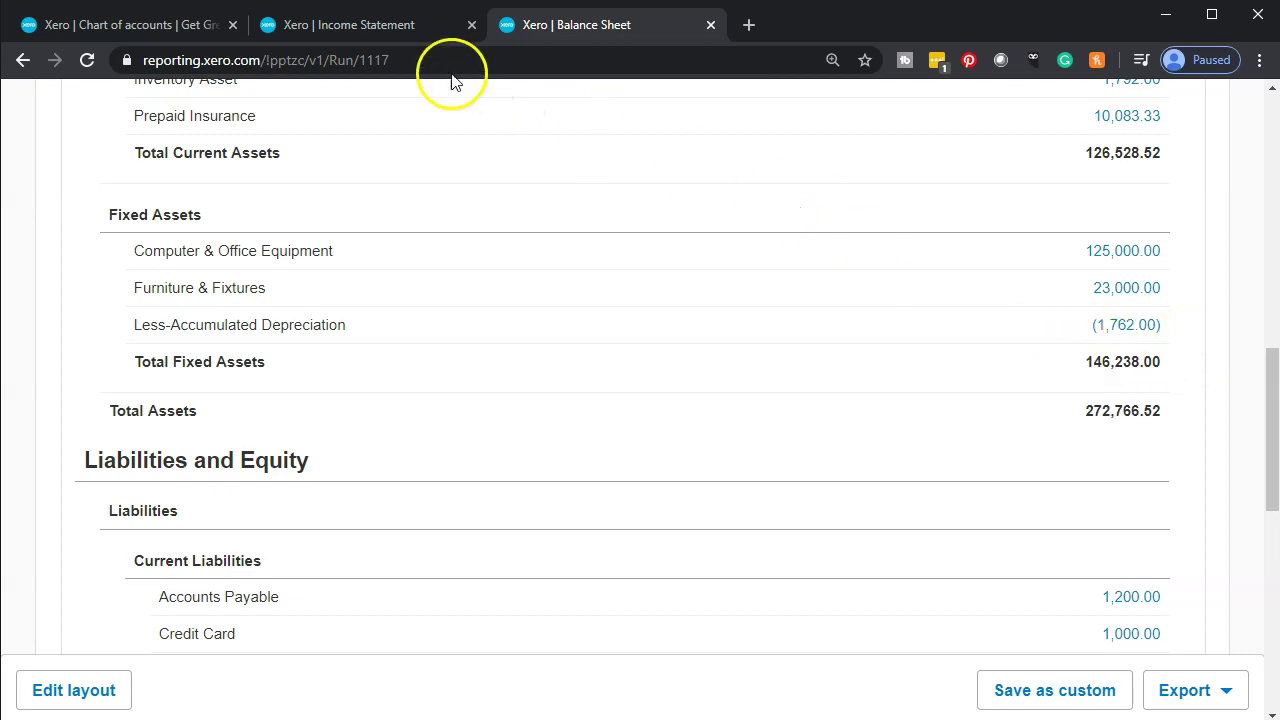
Update the income statement for January 1 to December 31, 2020 and review depreciation under operating expenses and the net income
click(368, 28)
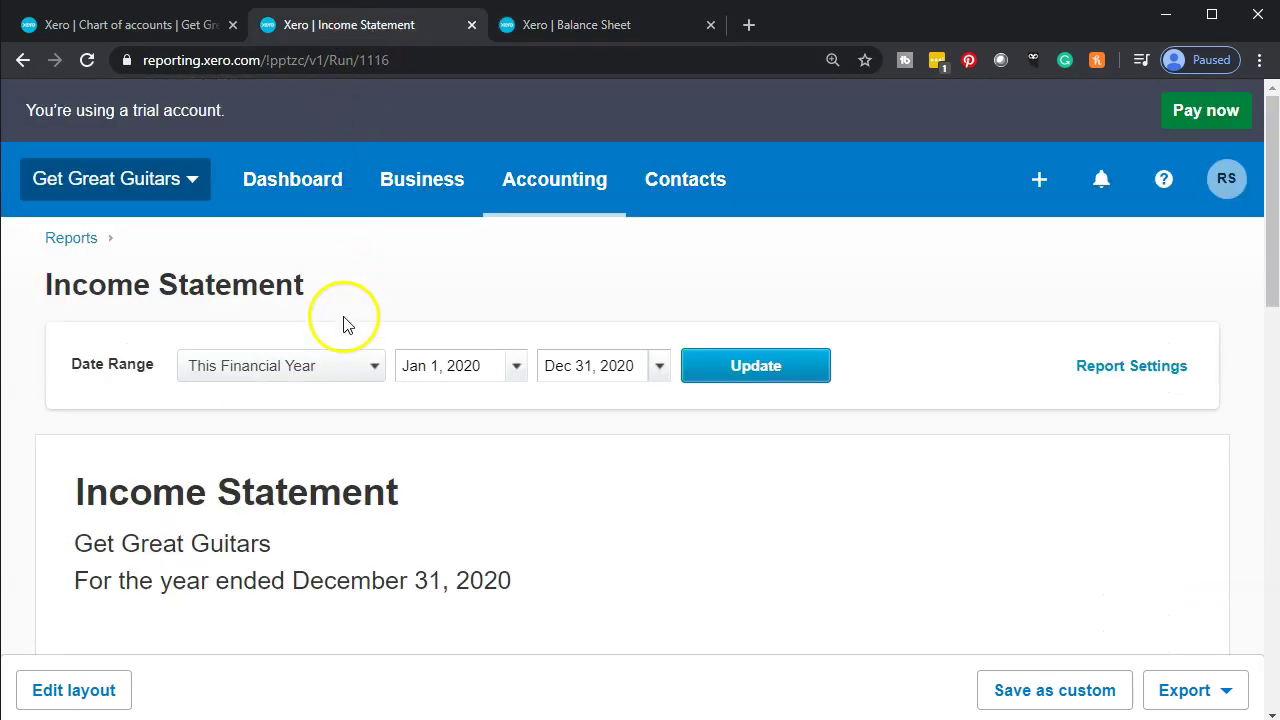
click(740, 365)
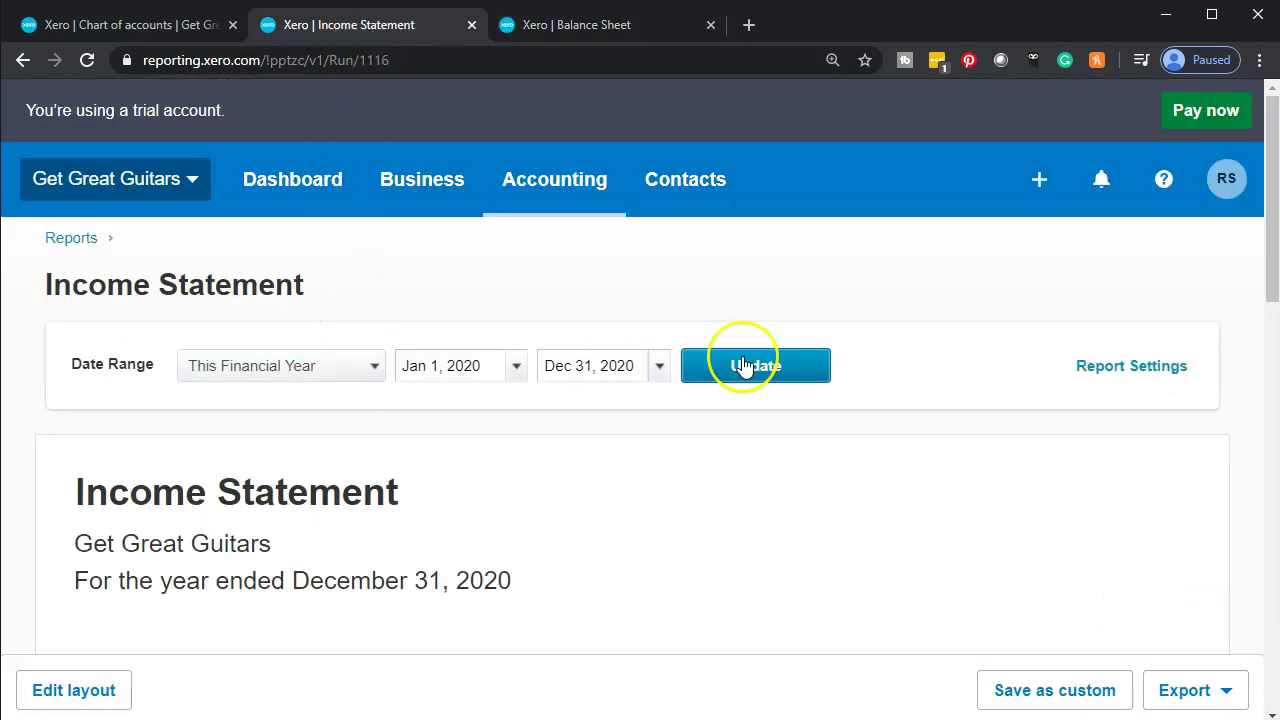
scroll(745, 367, down, 5)
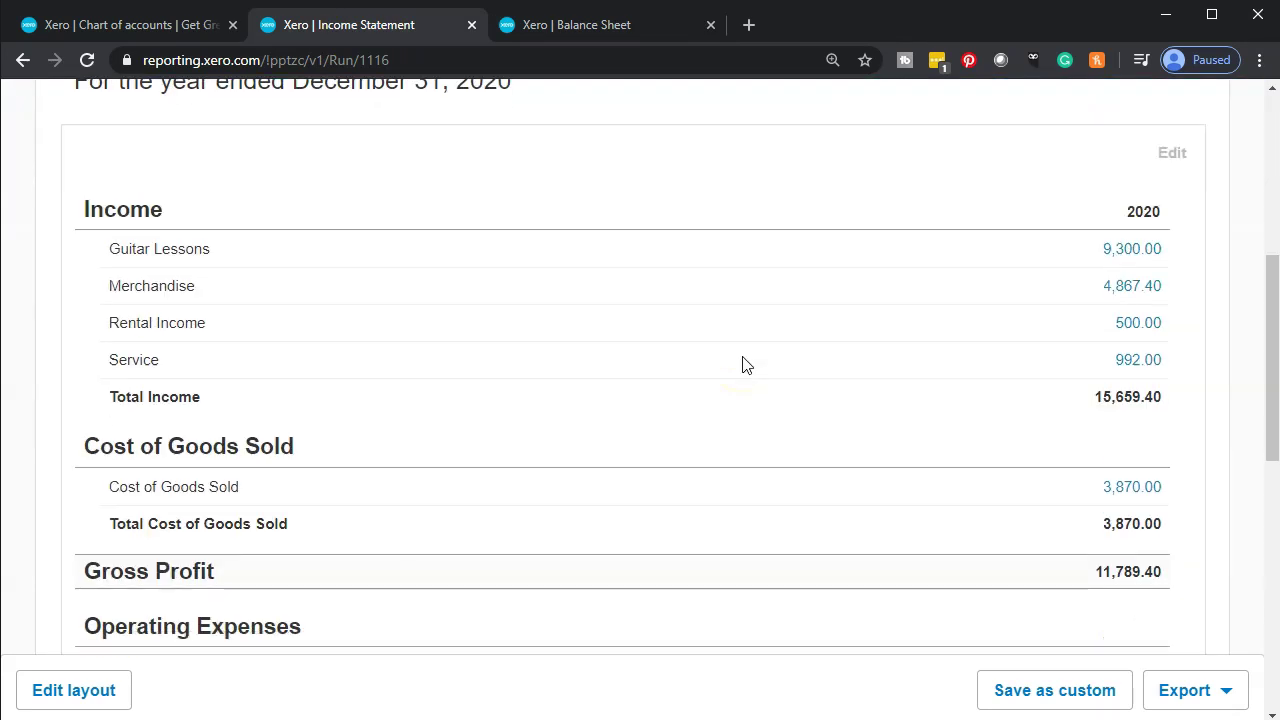
scroll(745, 367, down, 5)
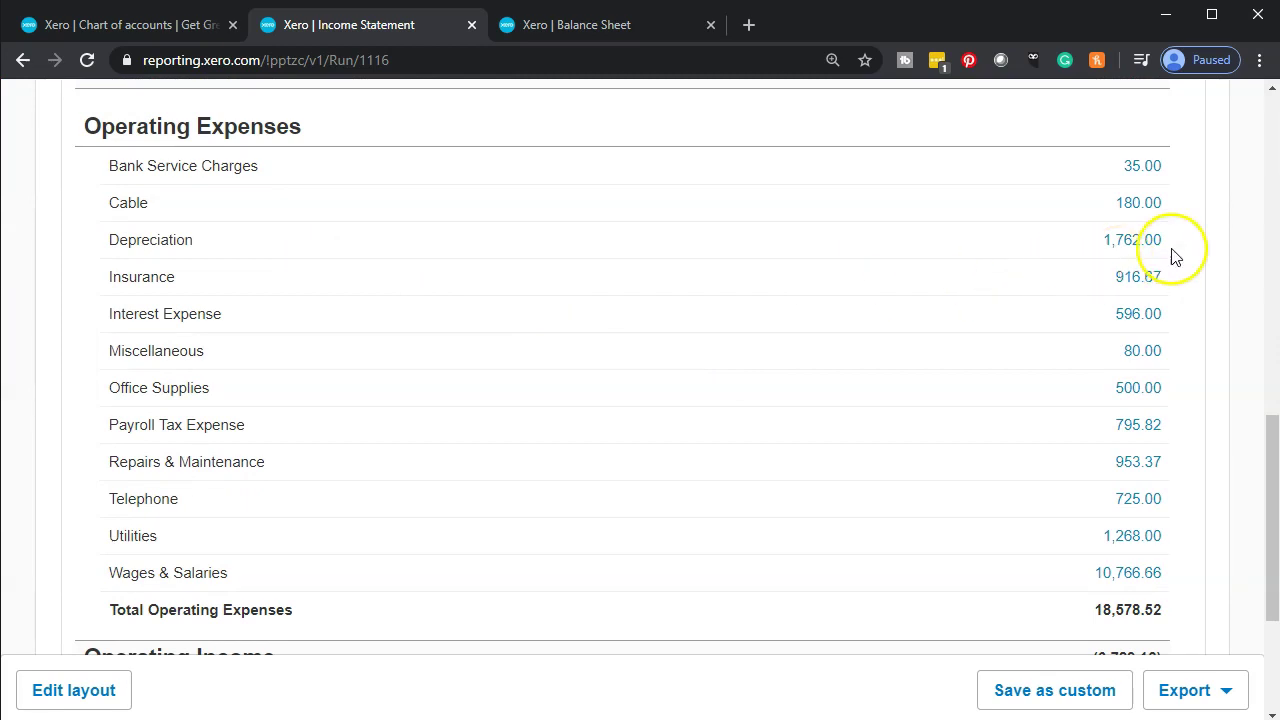
scroll(1173, 255, down, 1)
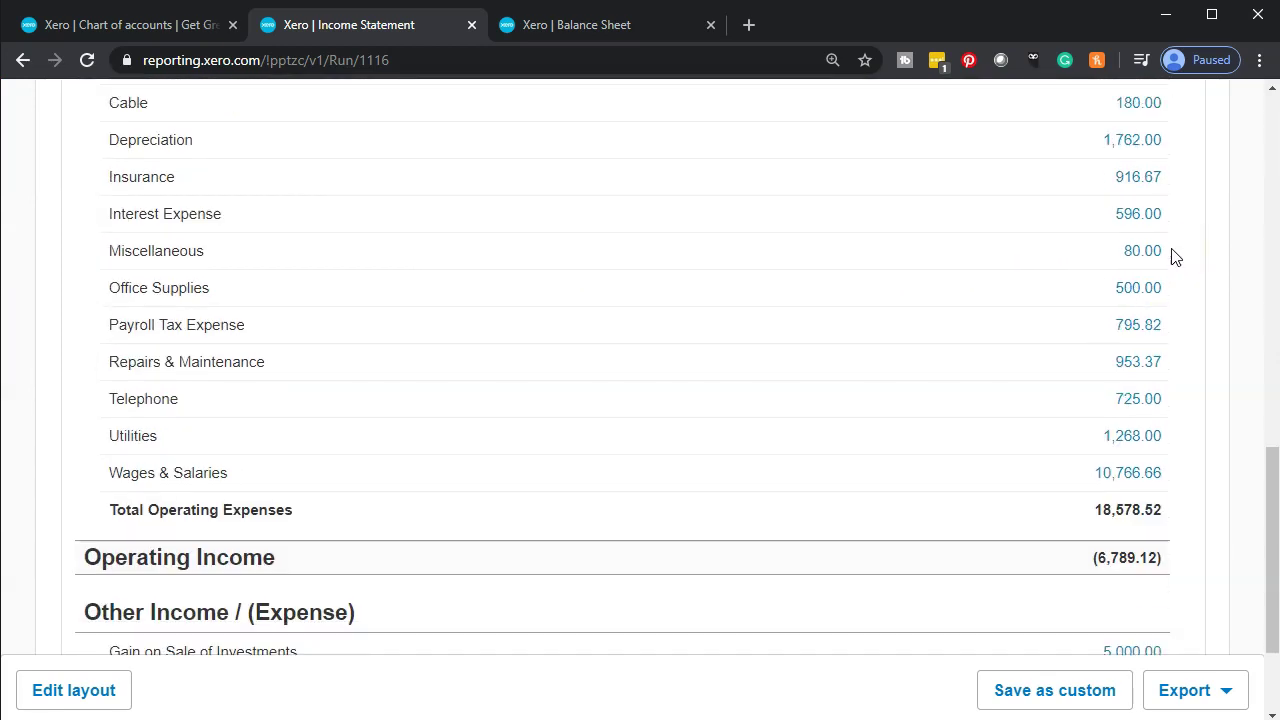
scroll(1203, 407, down, 2)
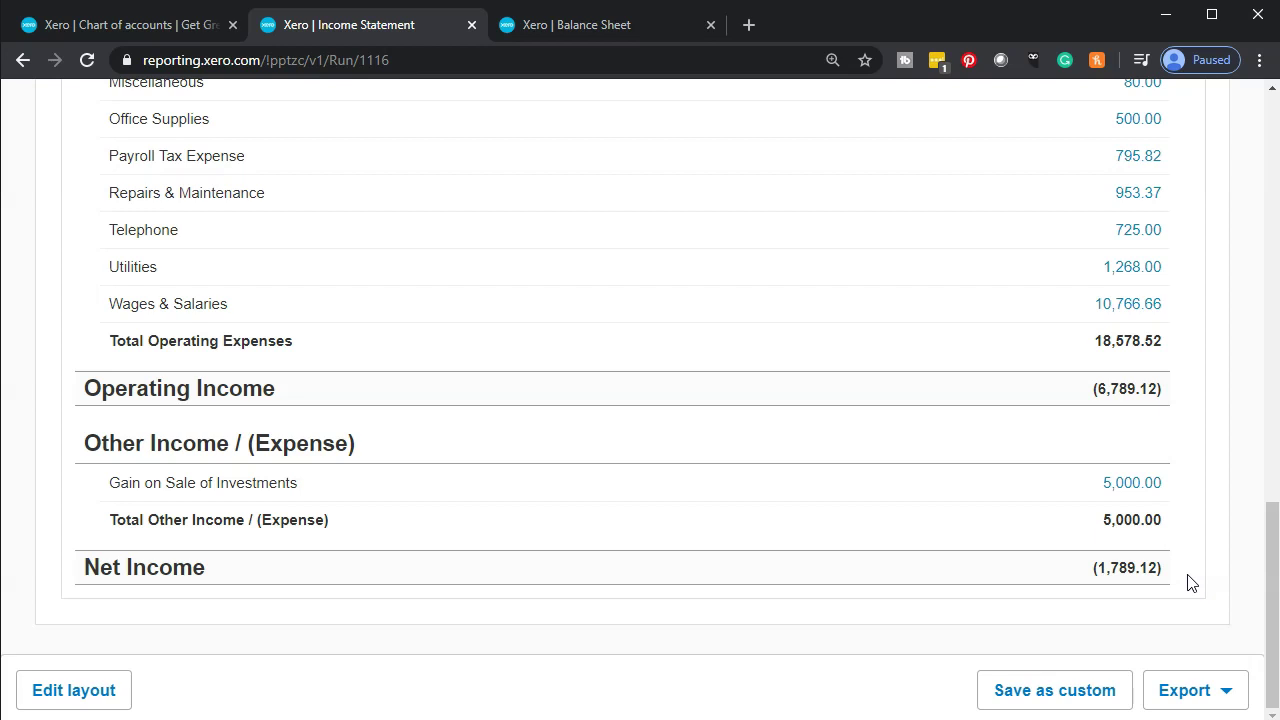
click(1189, 588)
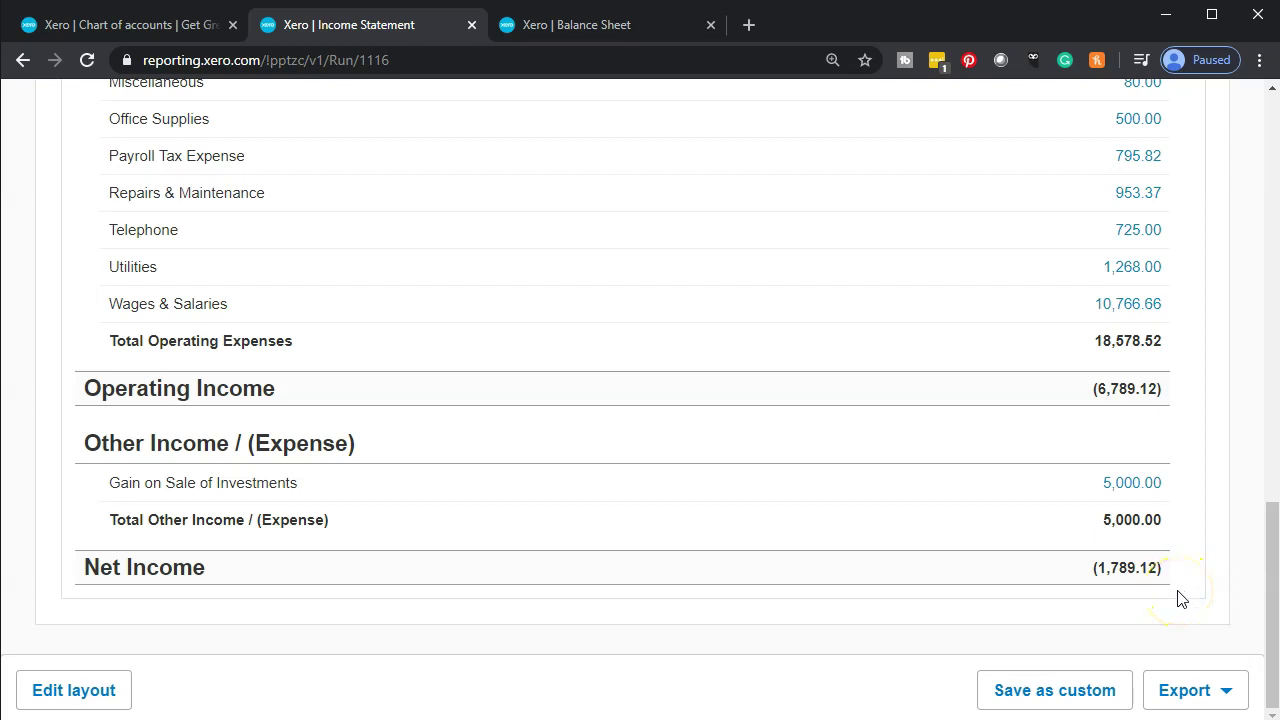